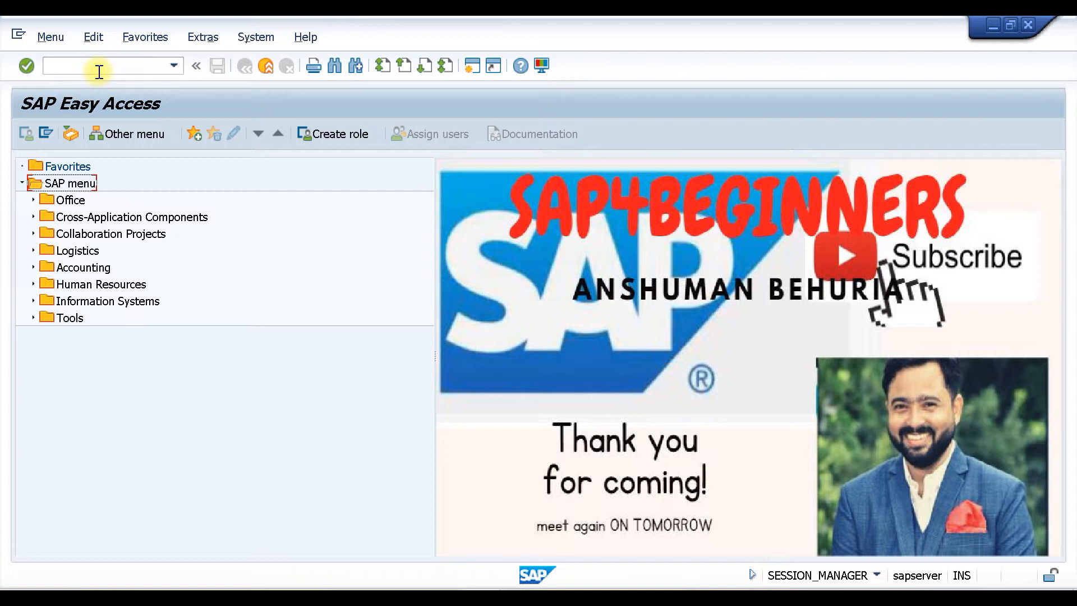
- Open transaction OMLJ and display the locked warehouse management movement types in read-only mode
left_click(99, 72)
type("OM")
type("LS")
key("Return")
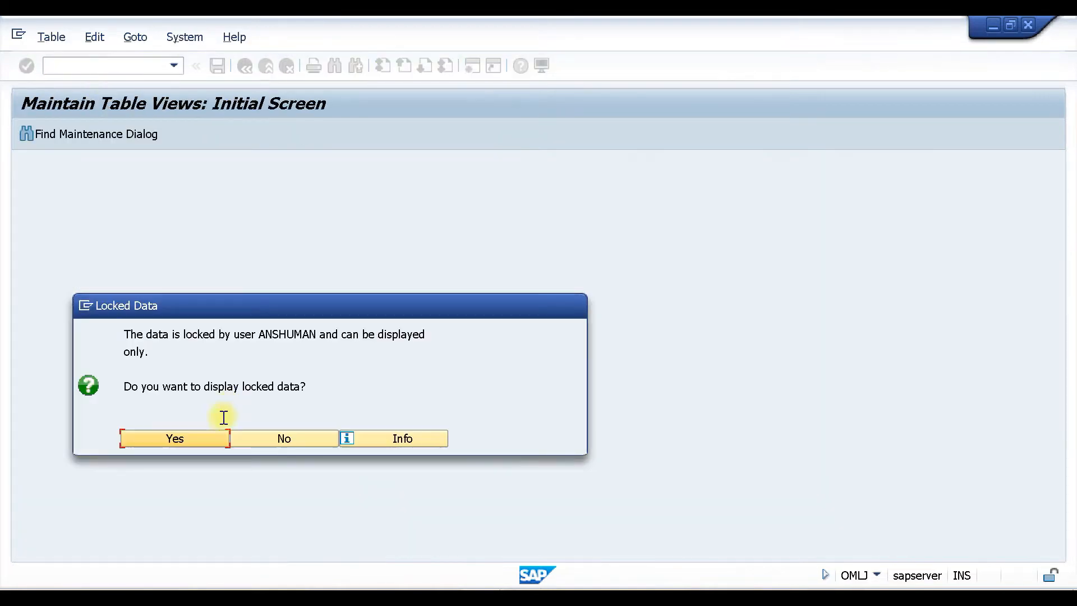
left_click(181, 438)
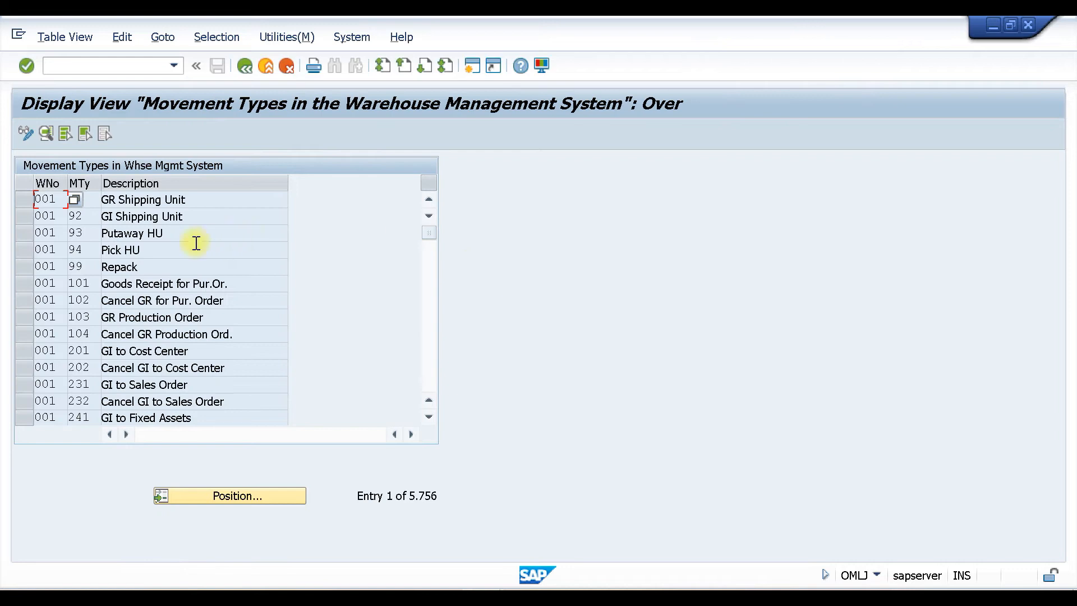
- Find movement type 971 for warehouse W01 and display its details
left_click(241, 496)
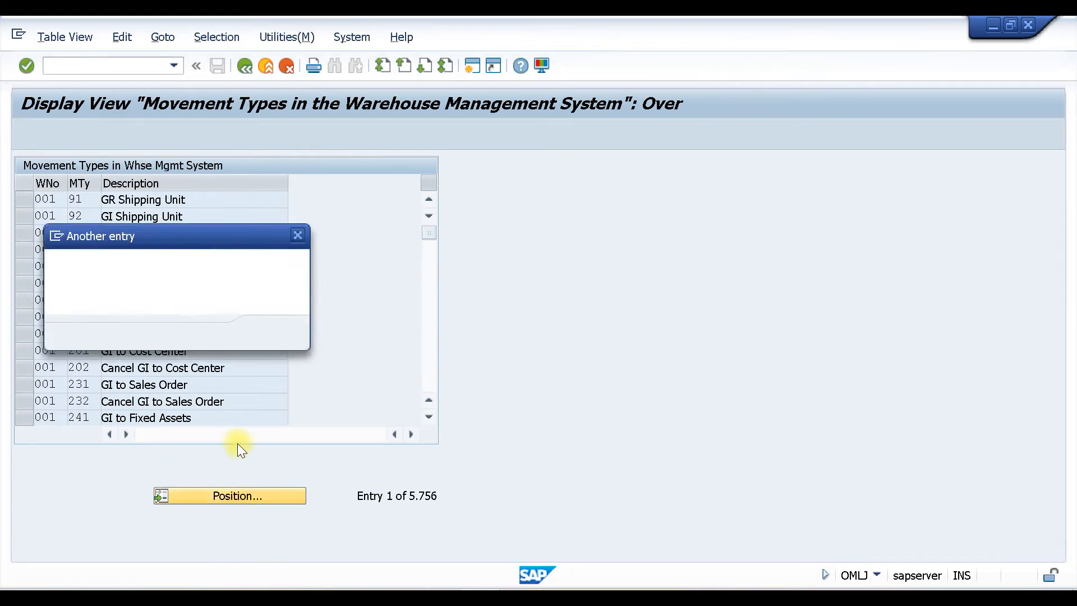
type("W01")
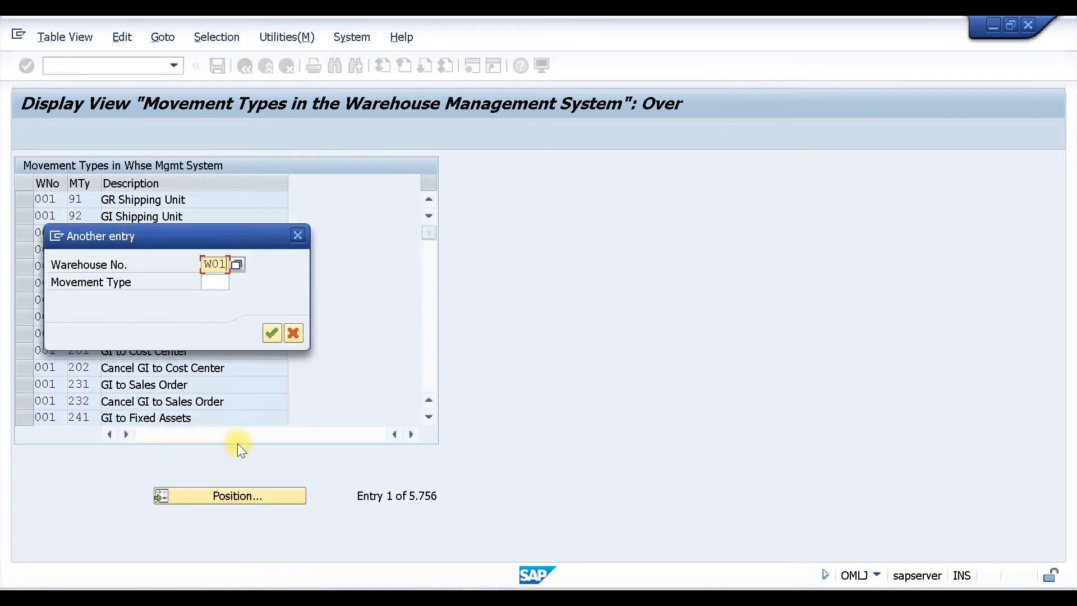
key("Tab")
type("971")
key("Return")
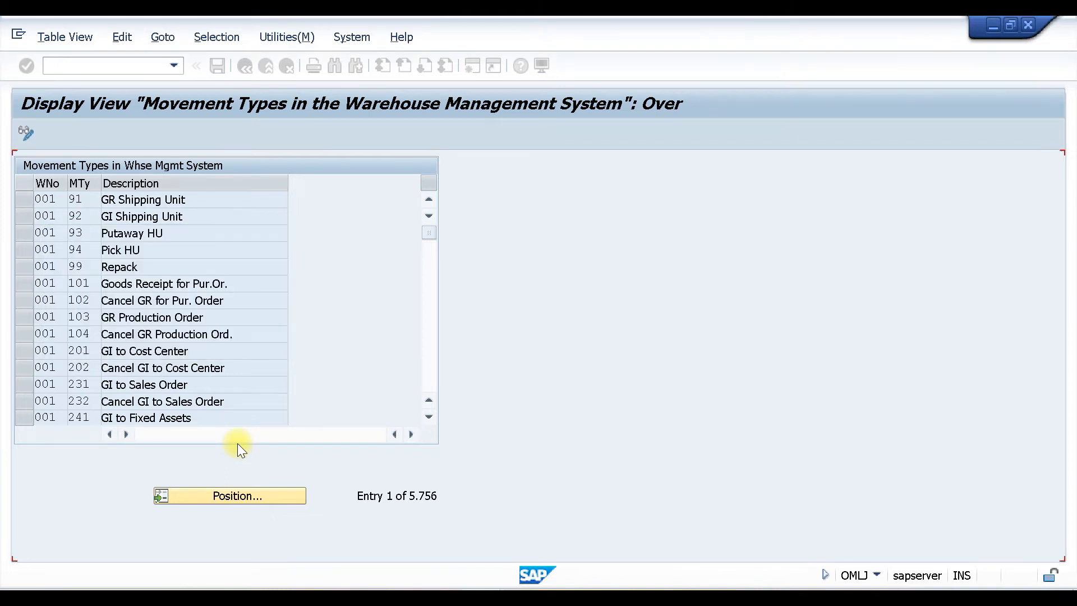
left_click(143, 200)
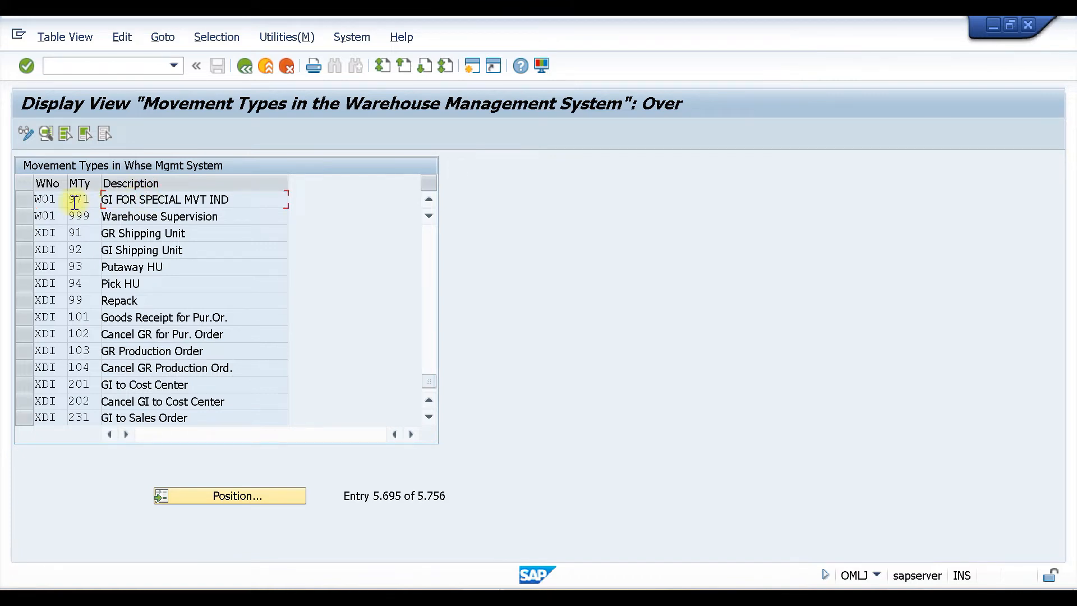
left_click(23, 199)
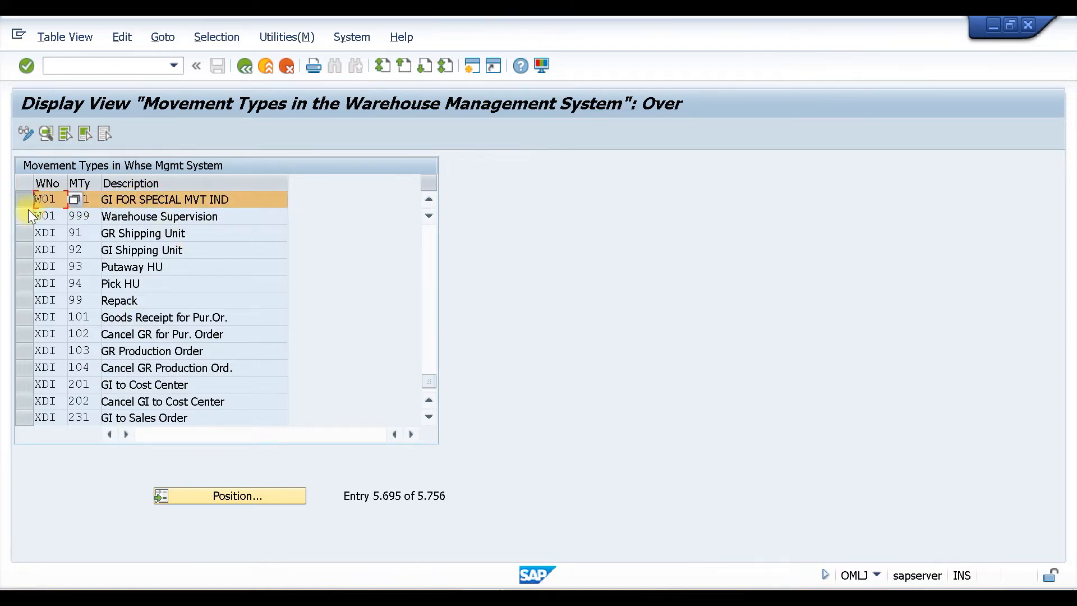
left_click(45, 133)
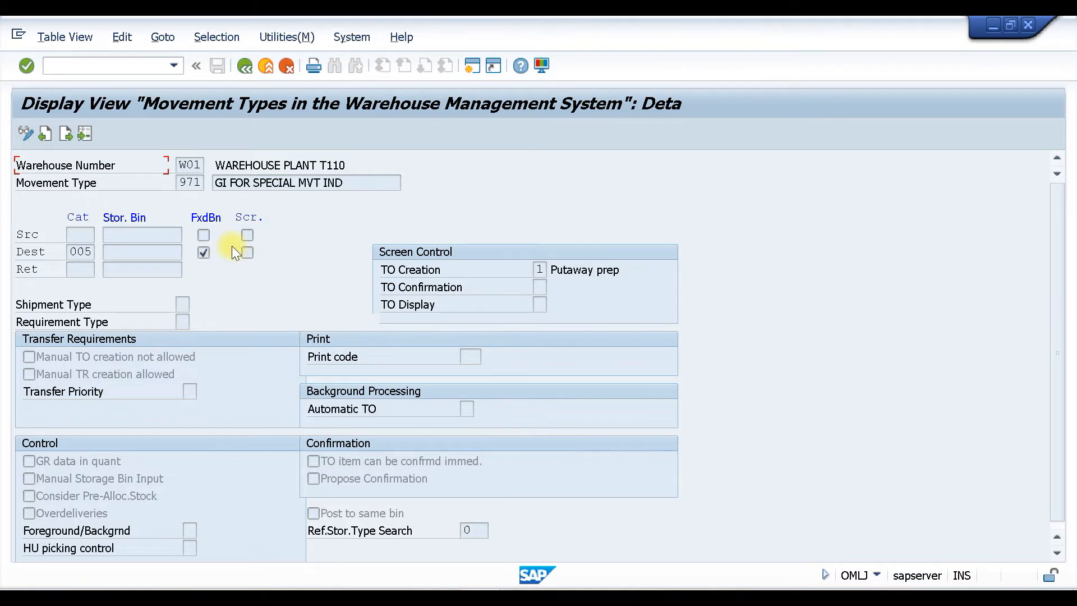
left_click(114, 68)
type("OMLR")
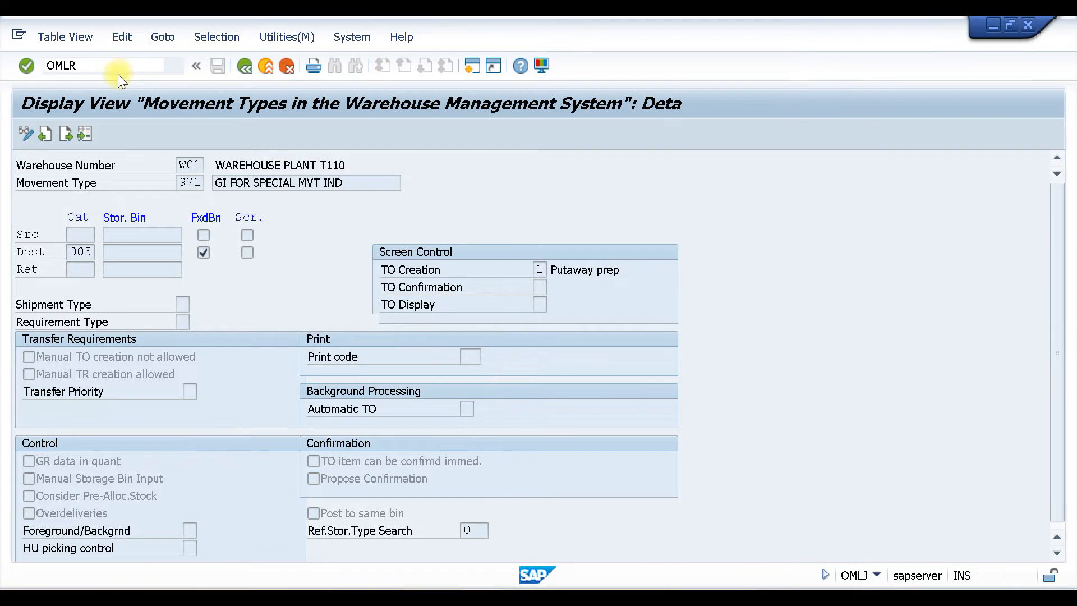
key("Return")
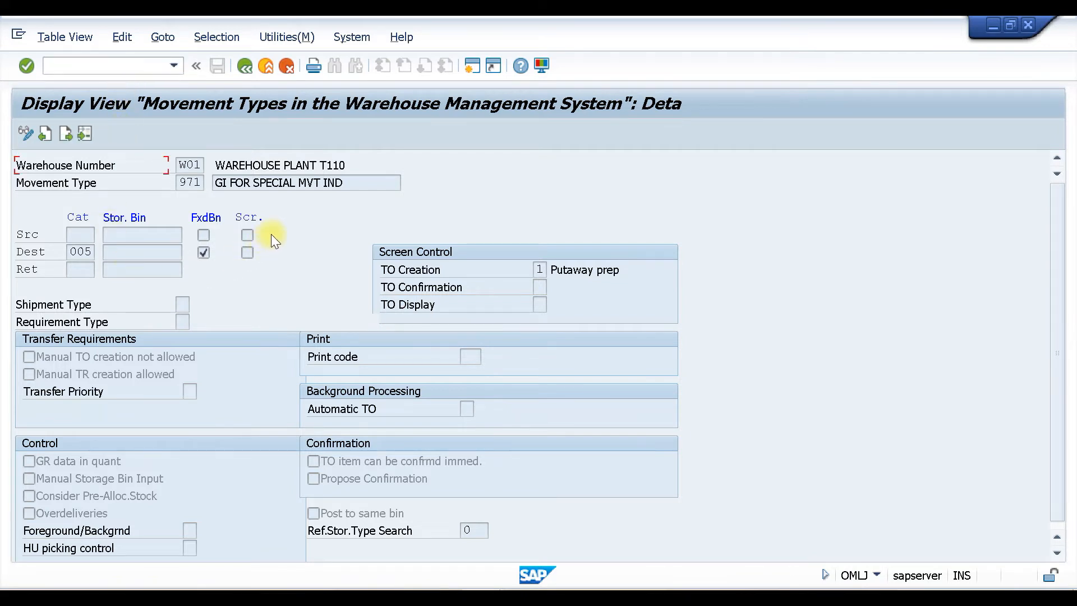
- Leave the movement type details and open transaction OMLR for assigning MM-IM movement types to LE-WM movement types
left_click(72, 69)
type("/NOM;LR")
key("Return")
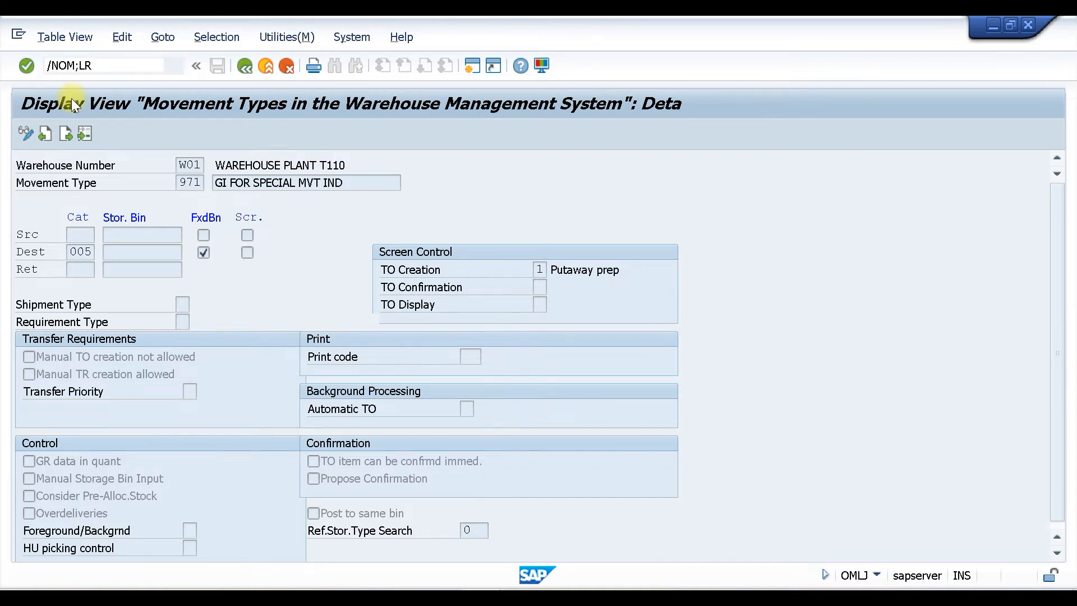
type("OMLR")
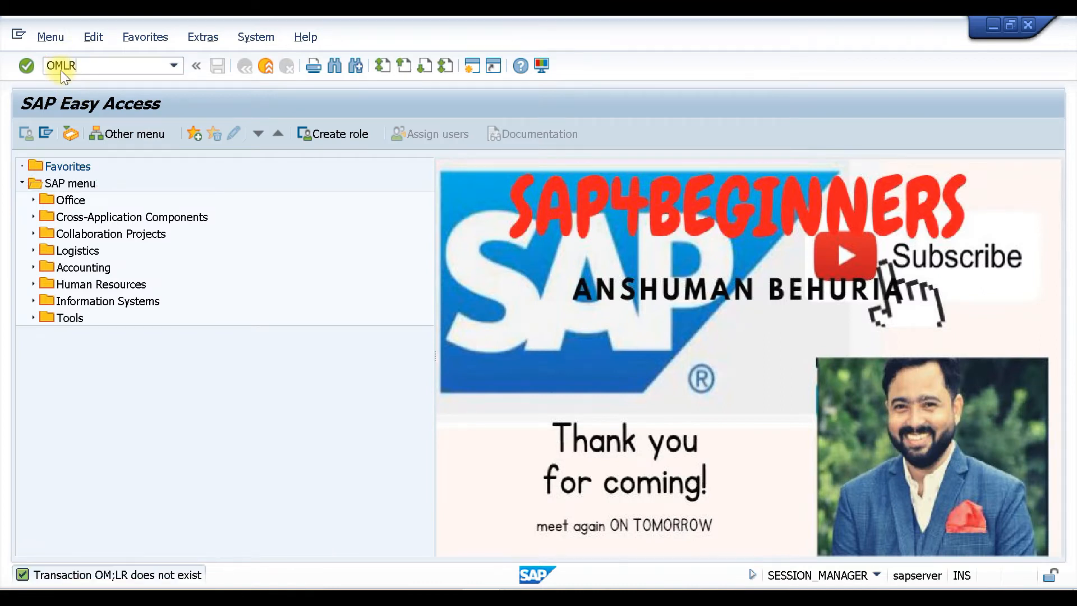
key("Return")
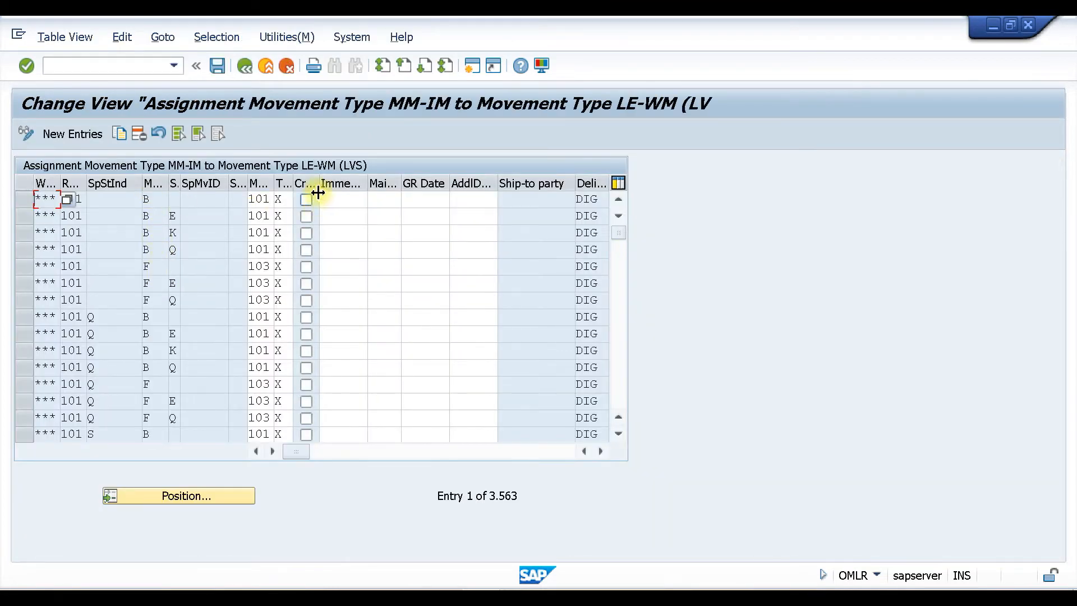
- Find and select the assignment entry for warehouse W01, reference movement type 201 and special movement indicator A
left_click(180, 493)
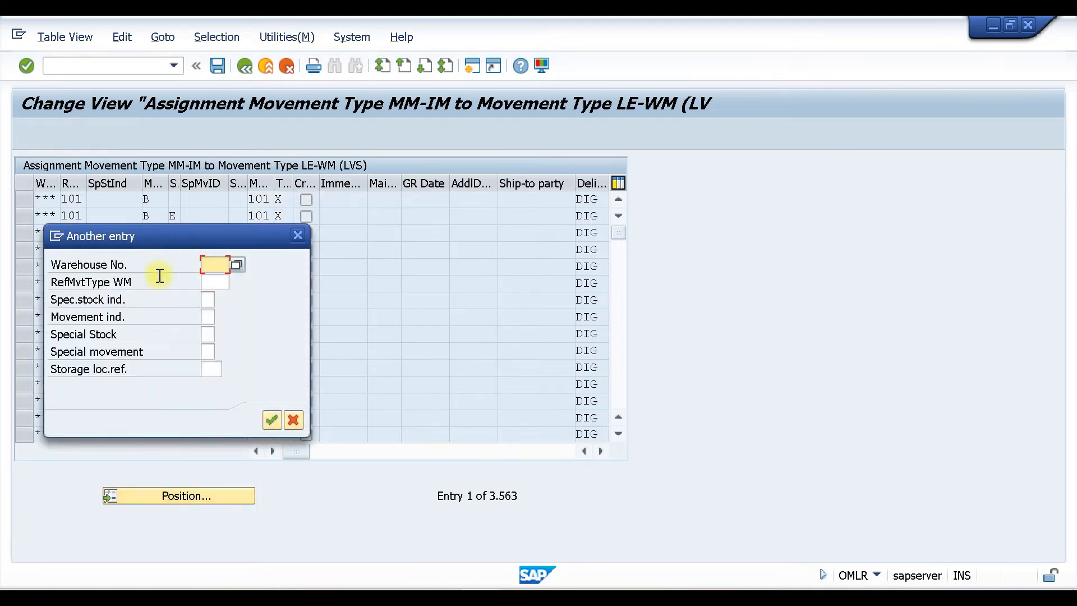
type("W01")
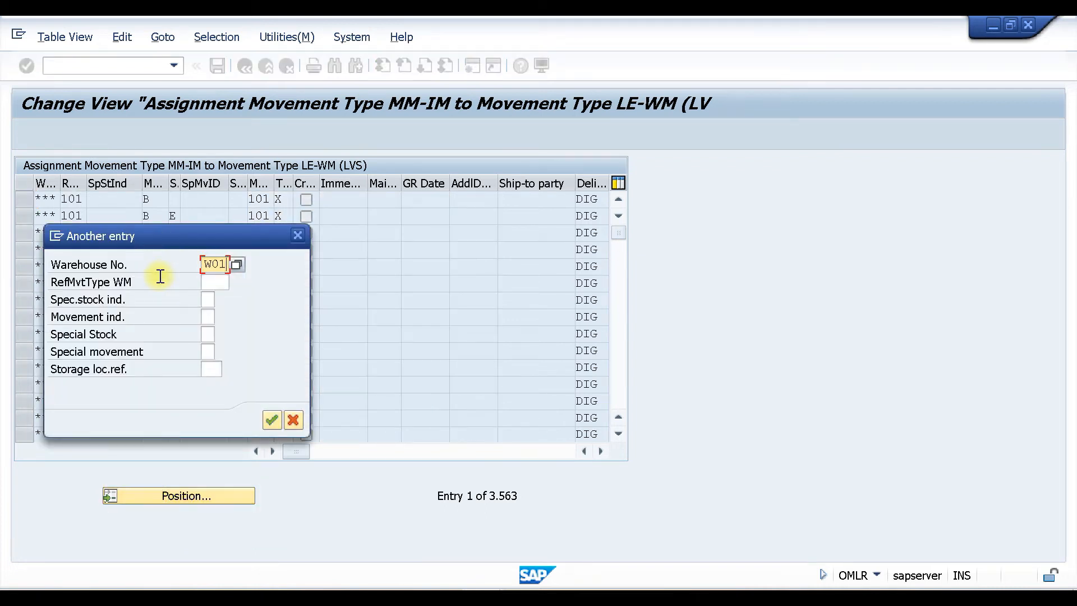
key("Tab")
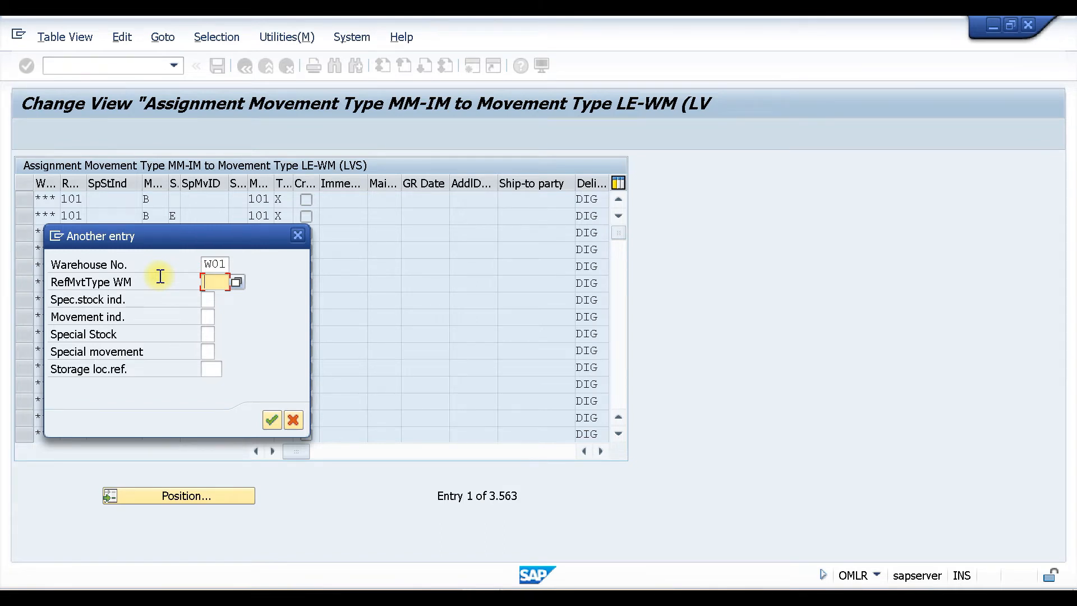
type("201")
left_click(206, 351)
type("A")
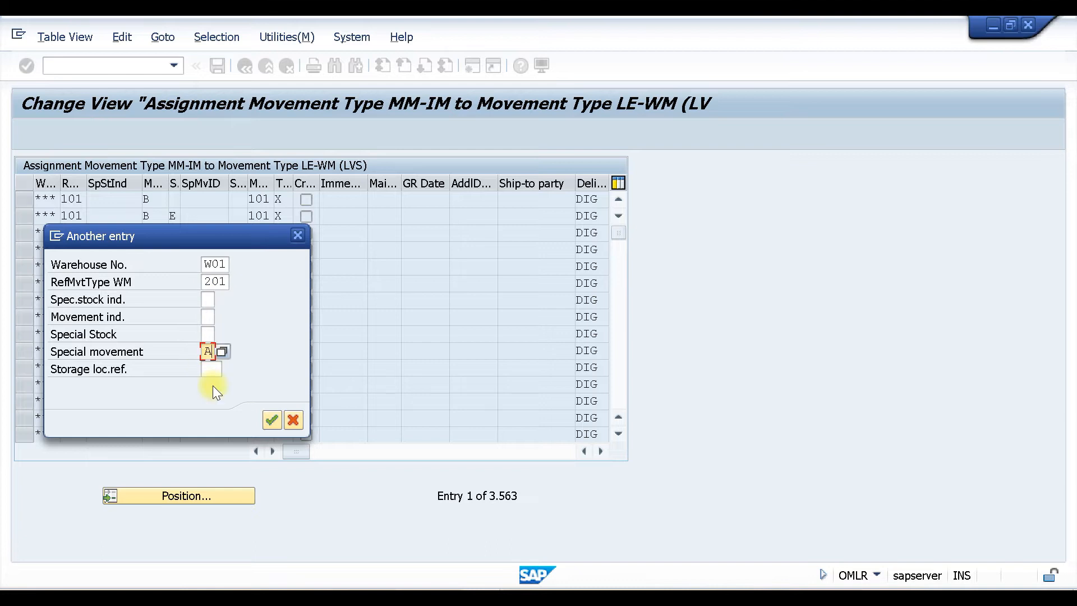
left_click(268, 420)
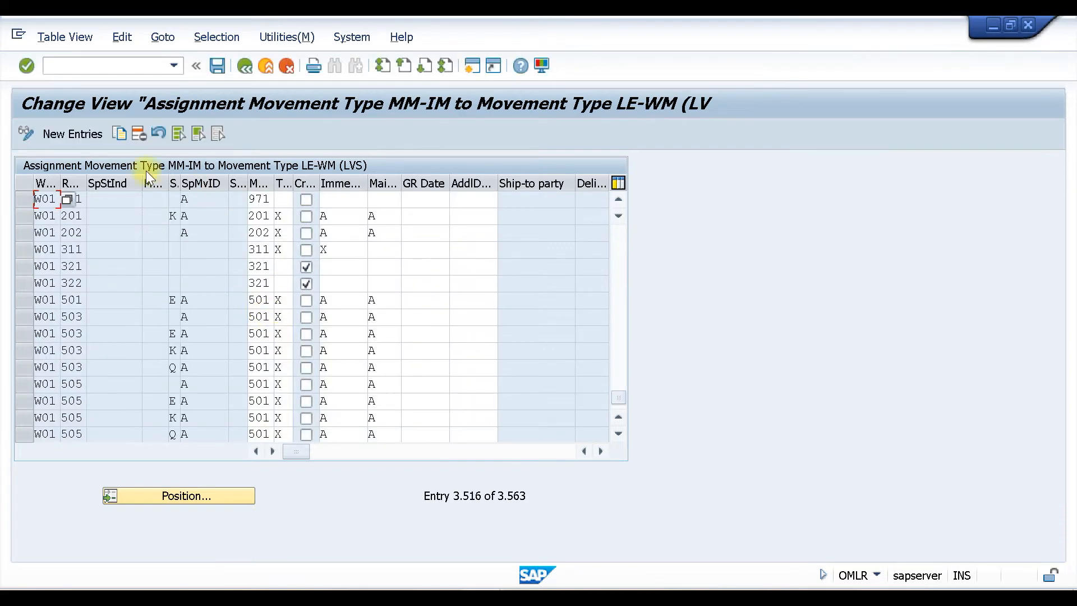
left_click(31, 199)
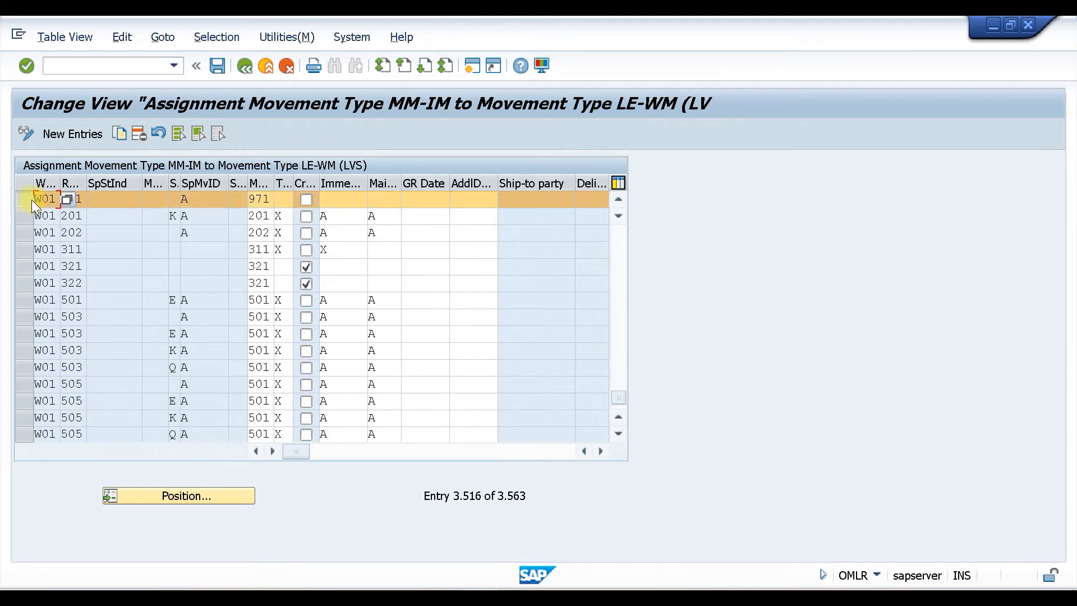
left_click(93, 199)
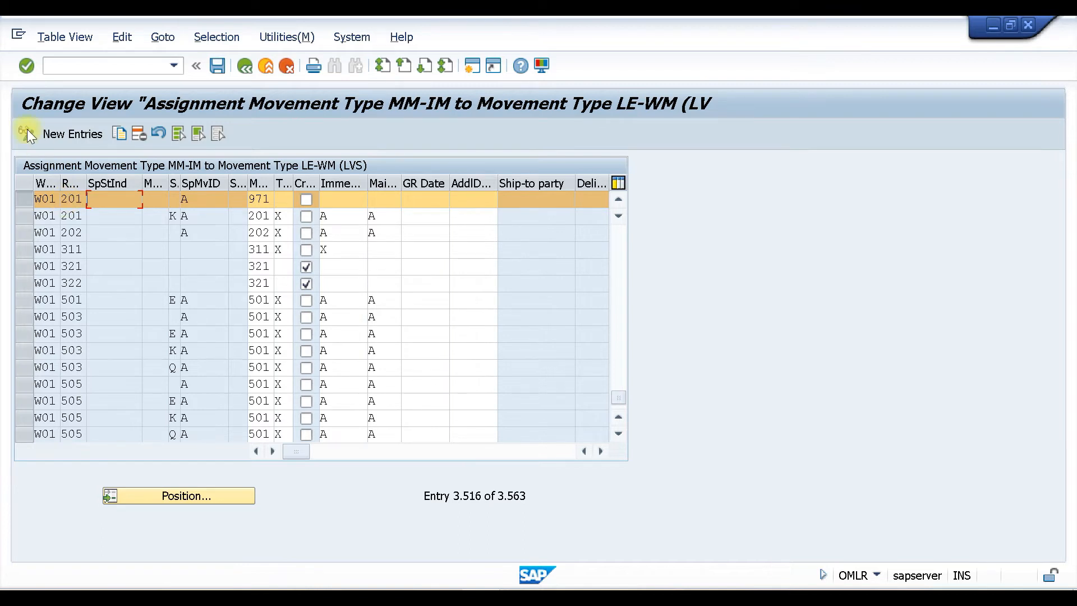
- Open transaction MIGO and set the business transaction to Goods Issue
left_click(70, 69)
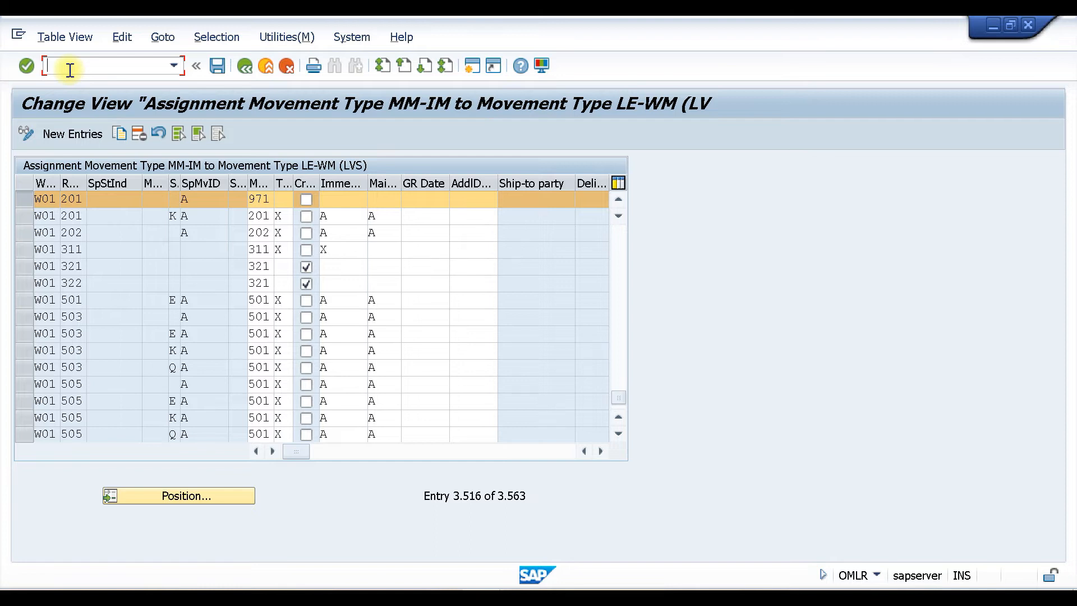
type("/NMIGO")
key("Return")
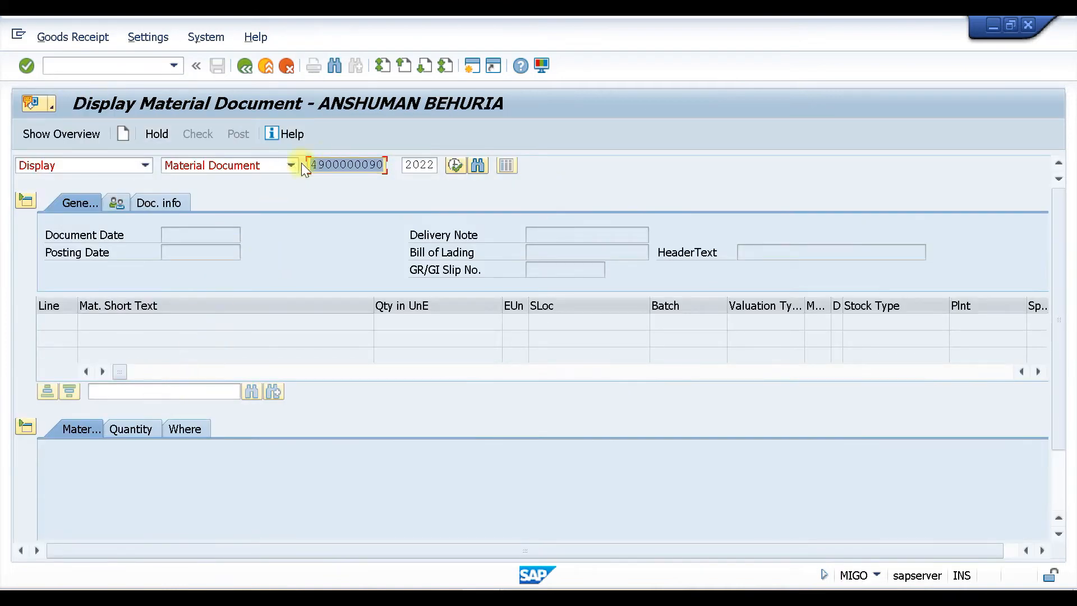
left_click(145, 165)
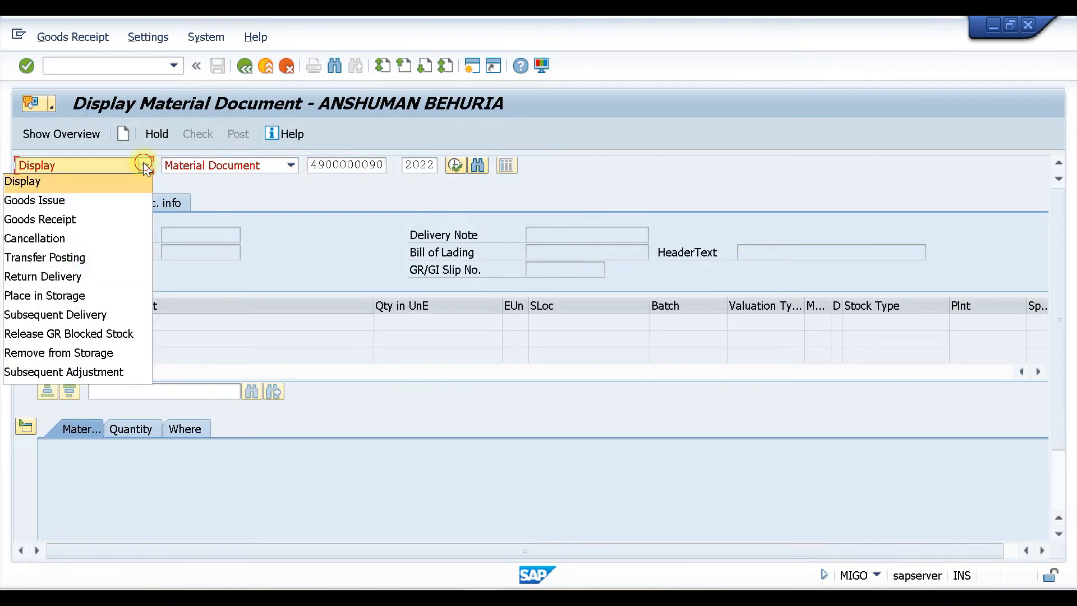
left_click(50, 201)
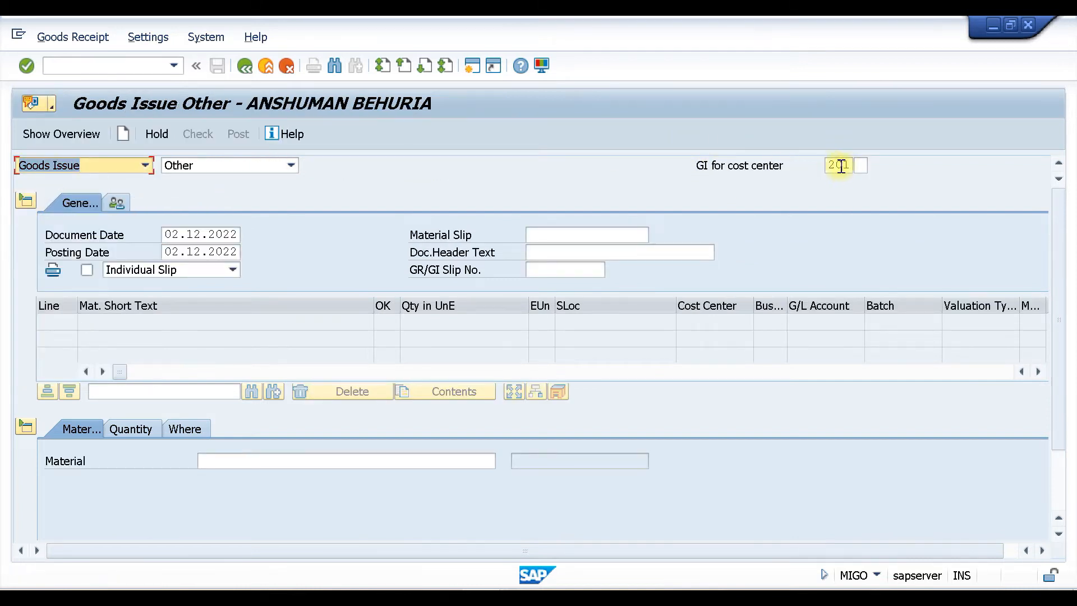
- Add material 200000036 as the item of the goods issue
left_click(252, 458)
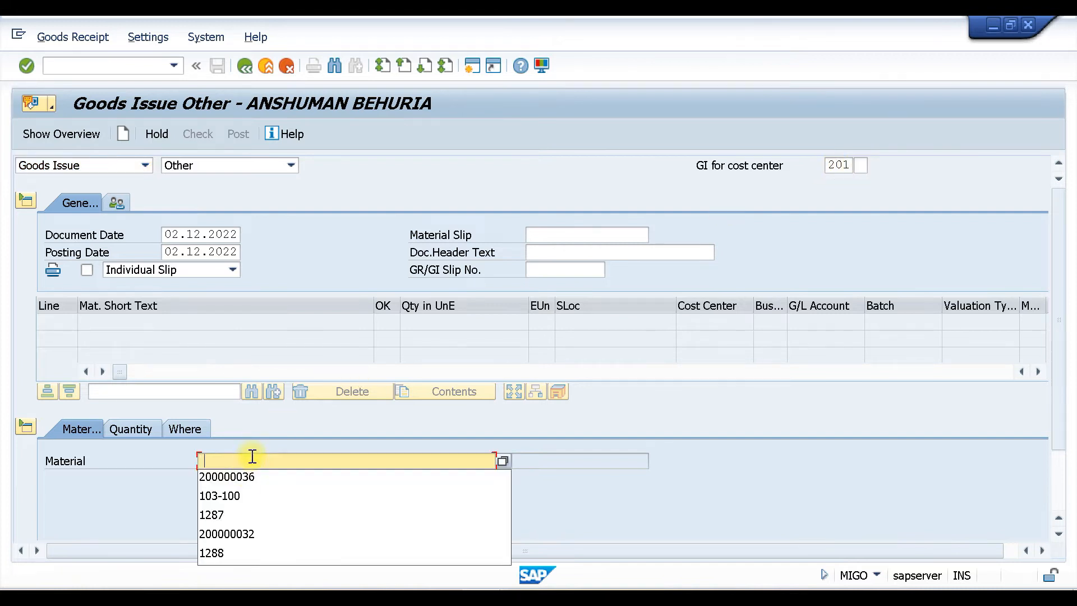
left_click(247, 479)
key("Return")
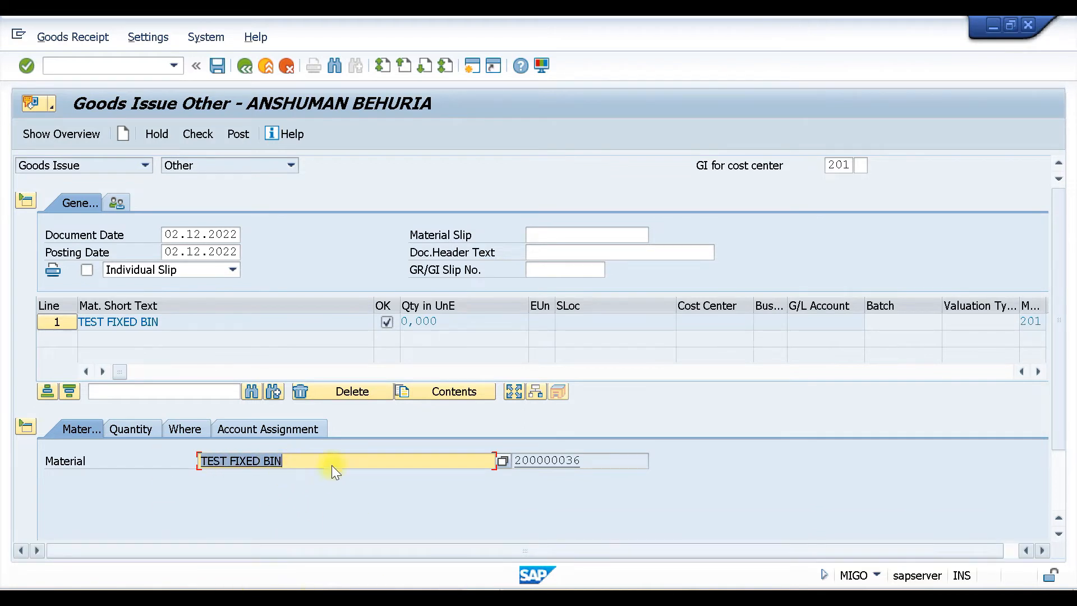
- Check the current stock of material 200000036 in the refreshed MMBE and LS26 stock overviews, and return to the goods issue
double_click(586, 460)
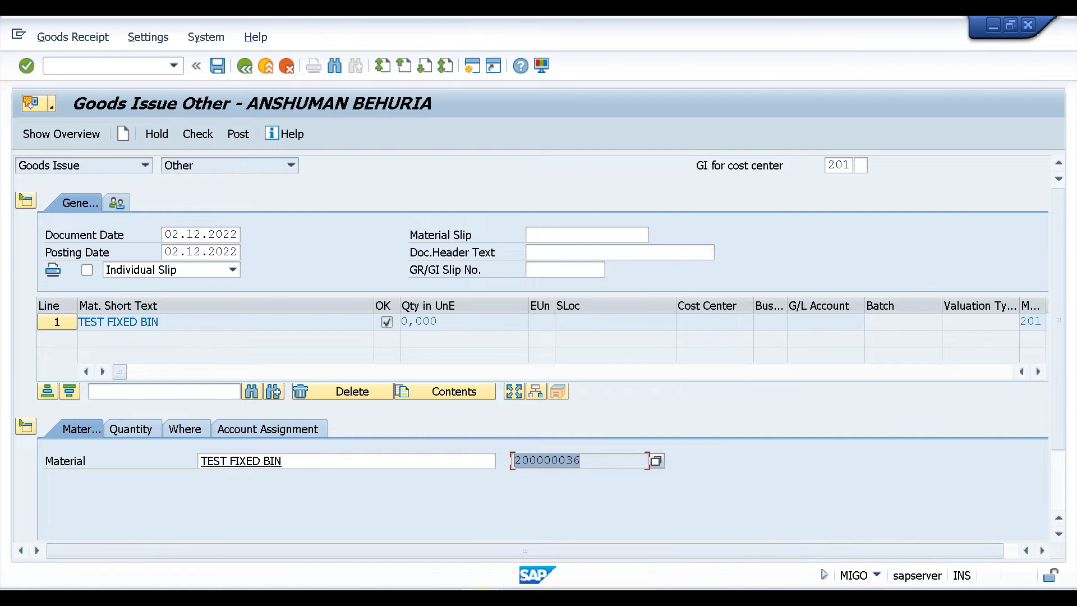
left_click(480, 572)
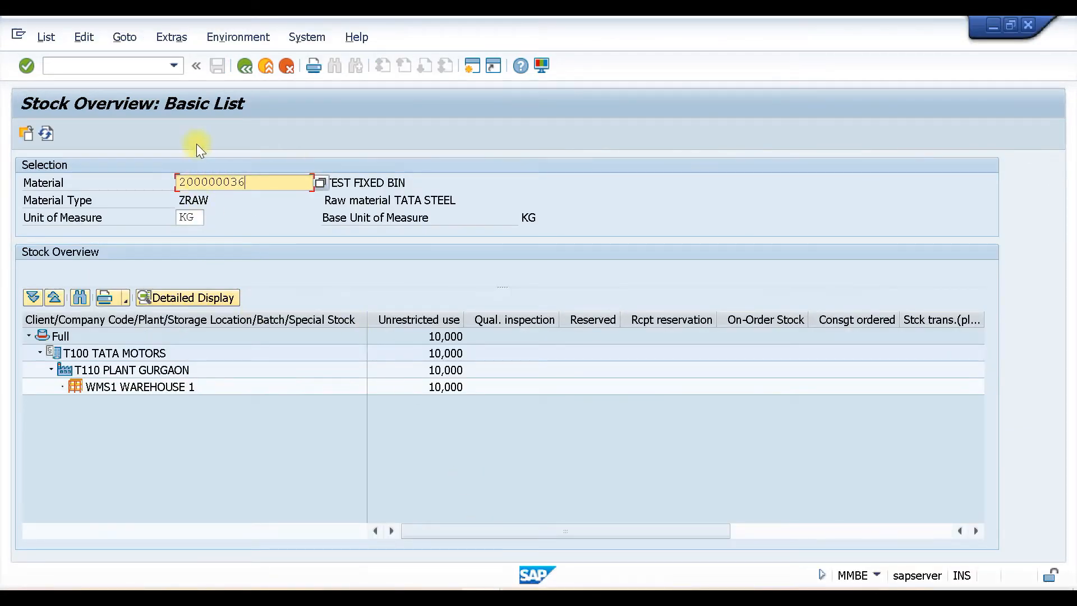
left_click(46, 133)
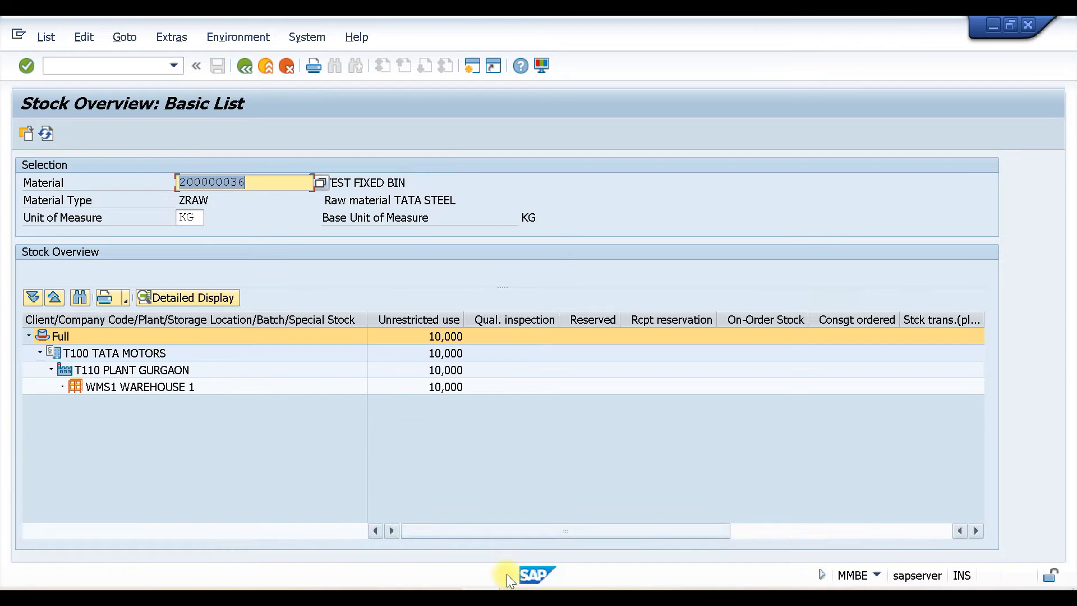
left_click(668, 540)
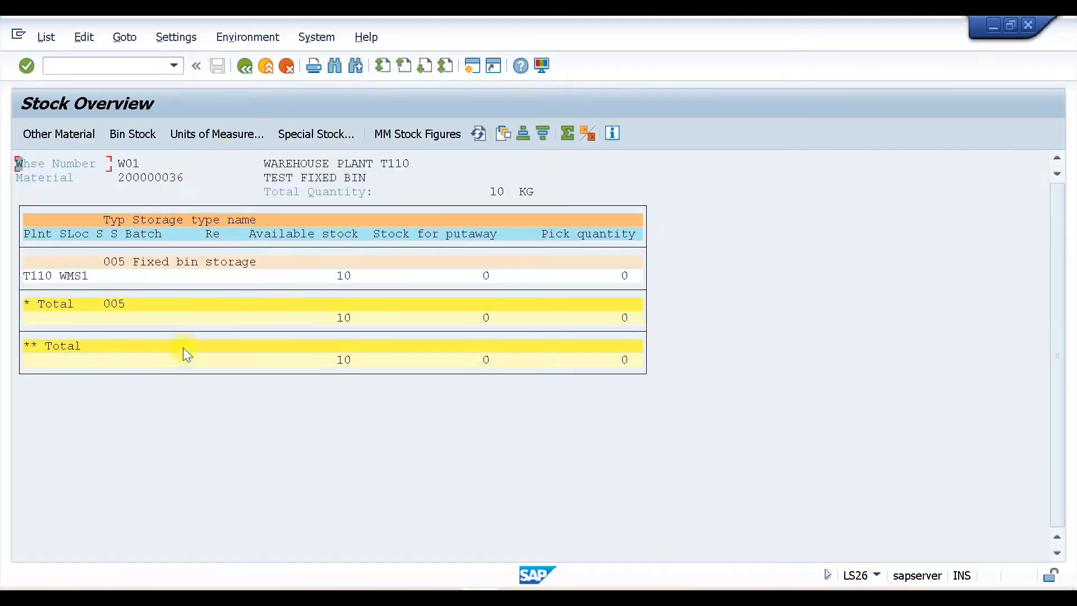
left_click(477, 133)
left_click(485, 576)
left_click(167, 546)
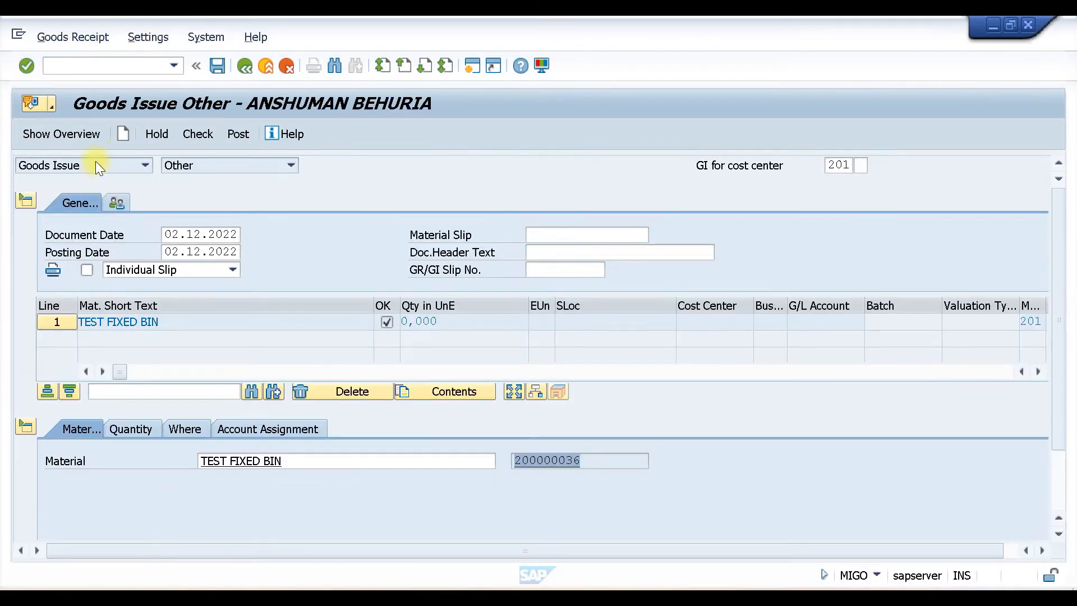
- Keep Goods Issue as the business transaction and restart MIGO with the command /NMIGO
left_click(98, 167)
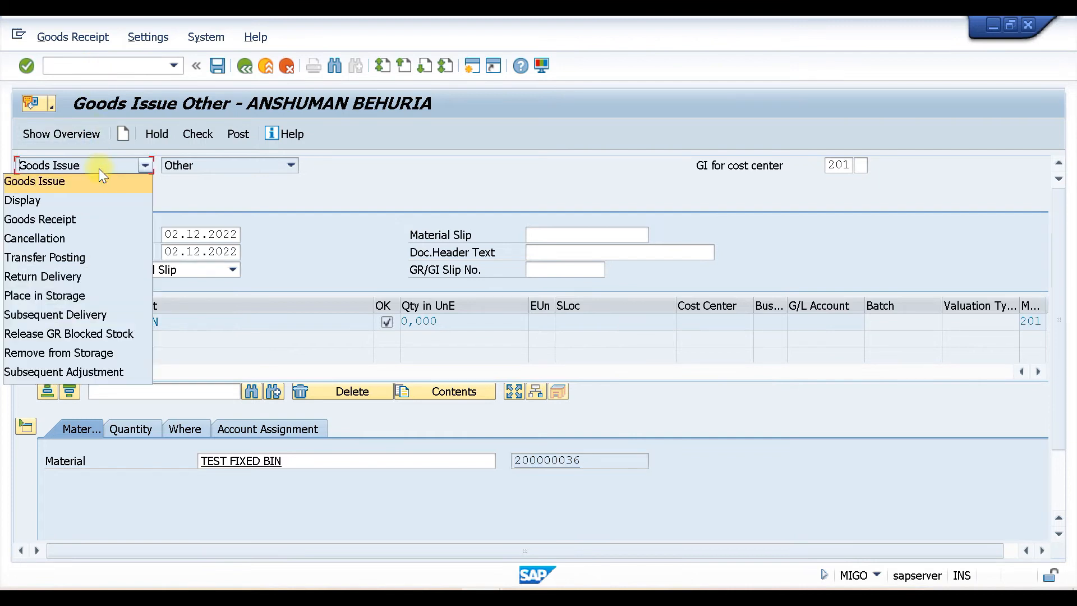
left_click(120, 171)
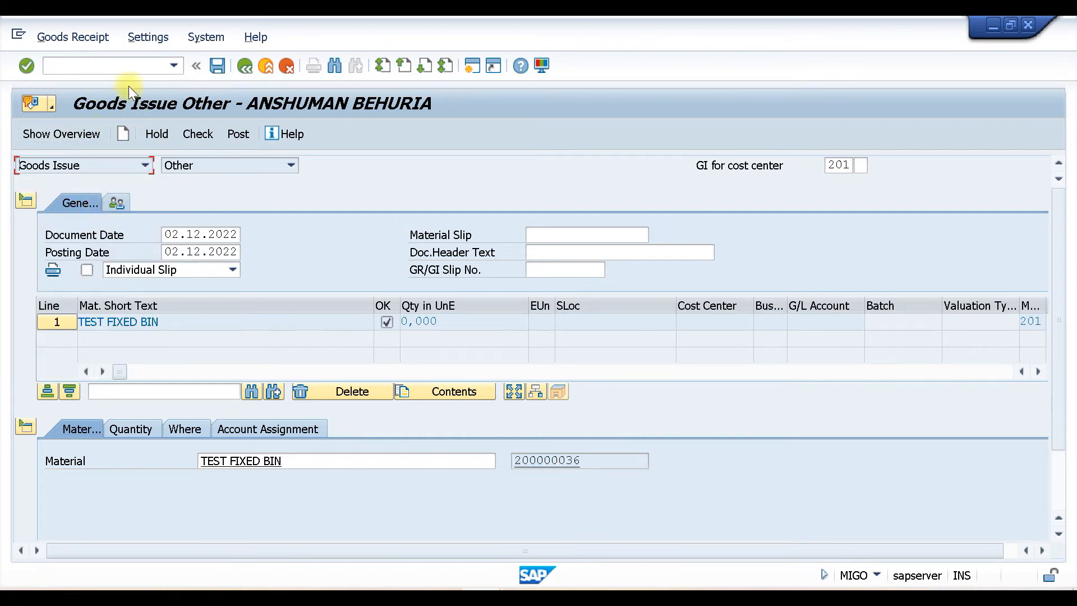
left_click(121, 65)
type("/NM")
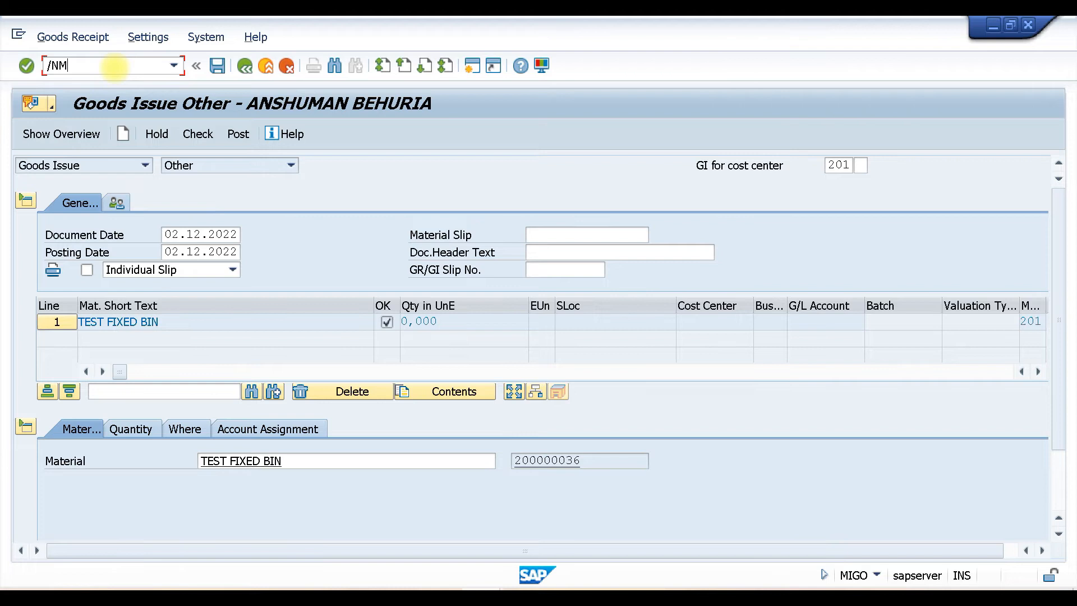
type("IGO")
key("Return")
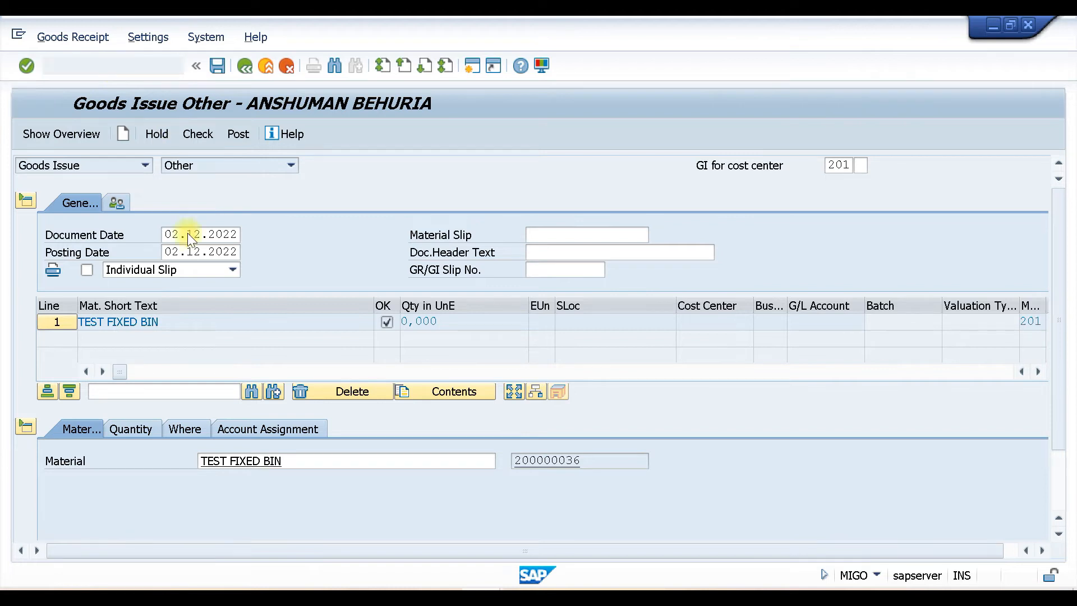
- Set the business transaction to Goods Receipt and try to load an existing purchase order as its reference
left_click(144, 166)
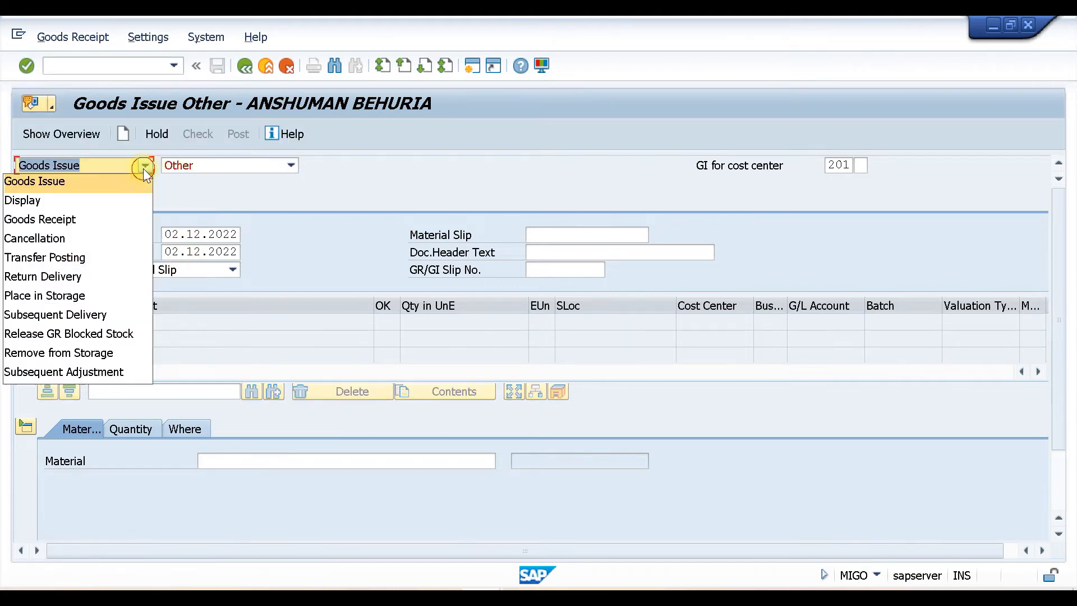
left_click(70, 219)
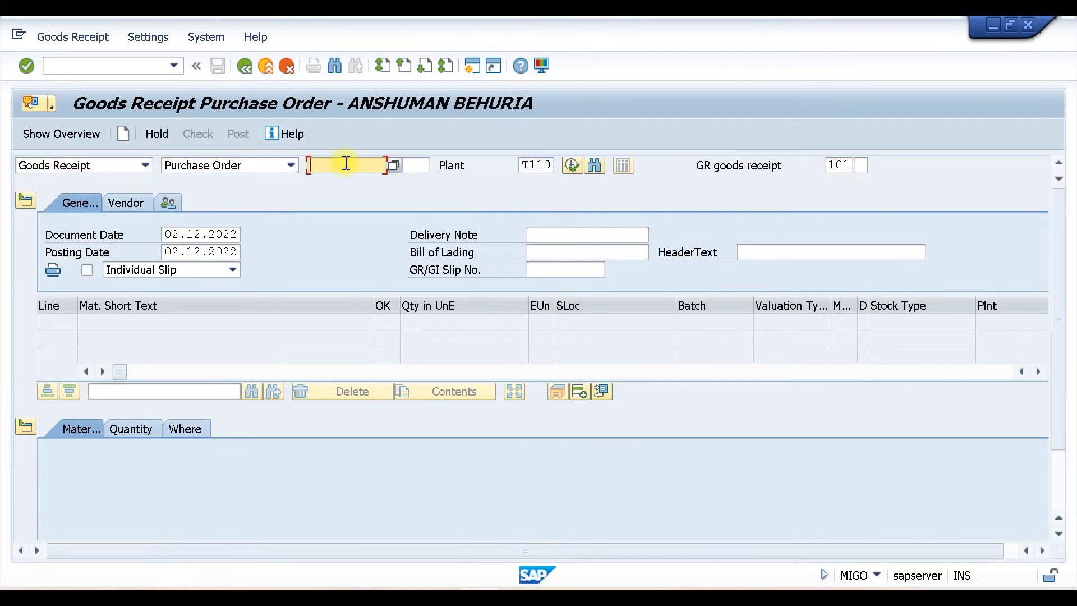
left_click(347, 164)
left_click(259, 240)
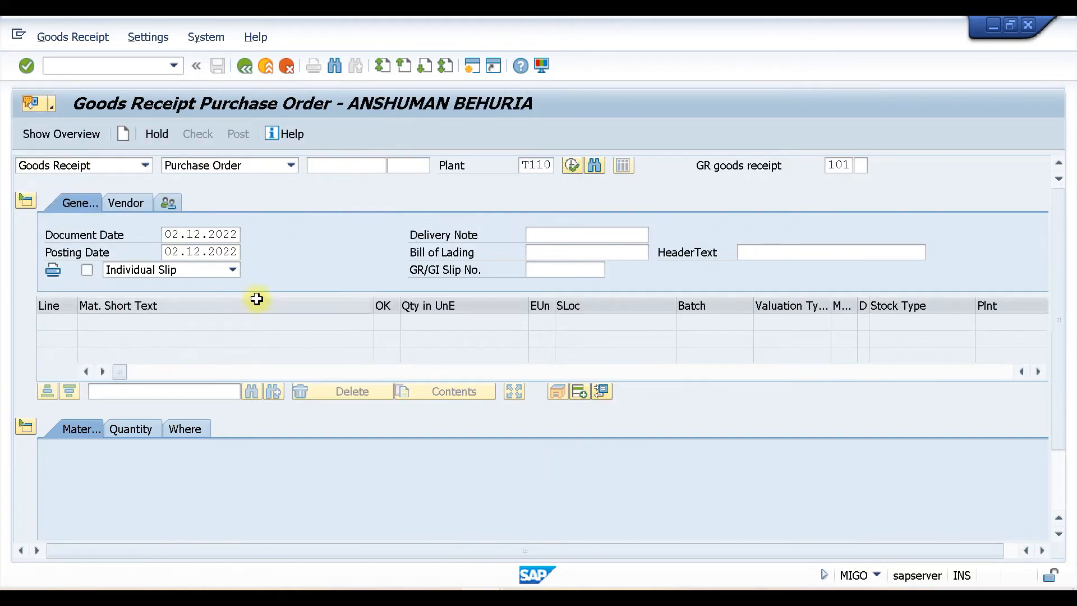
left_click(339, 166)
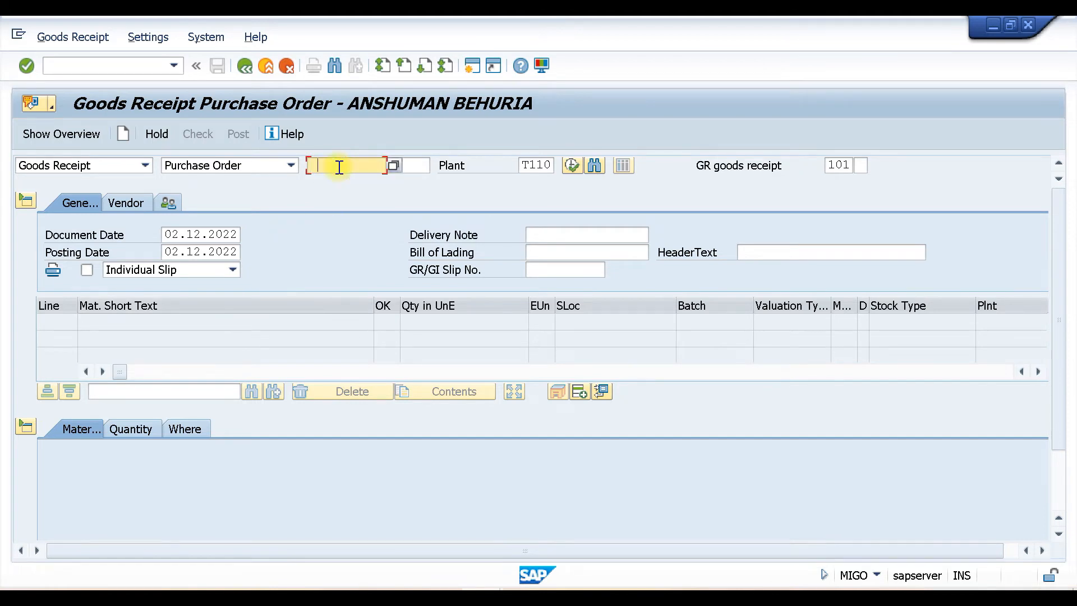
left_click(340, 182)
key("Return")
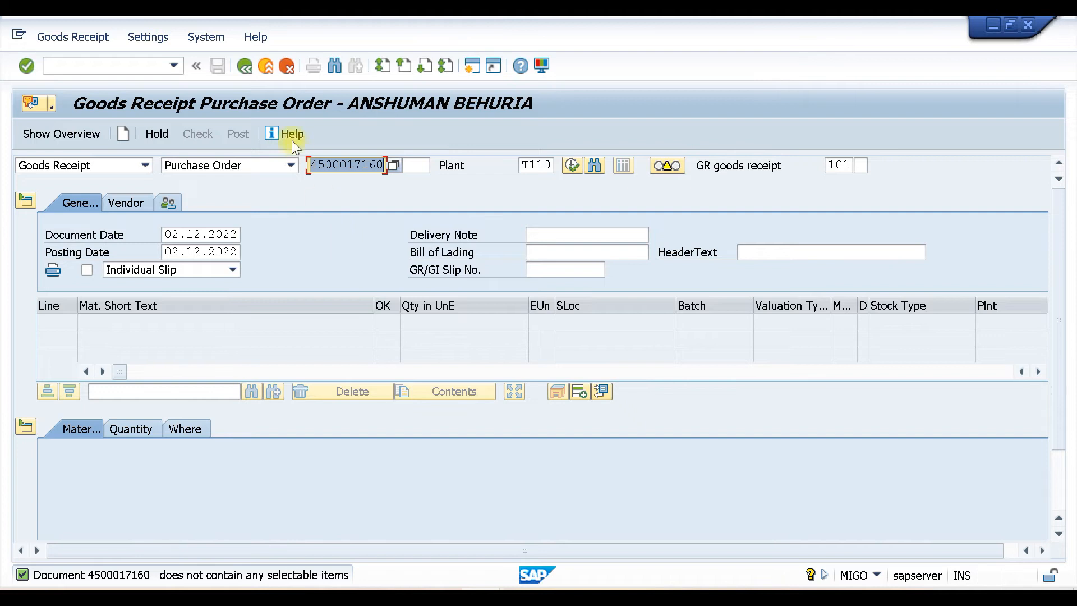
- Change the goods receipt reference to Other and enter material 200000036 with a quantity of 20
left_click(297, 167)
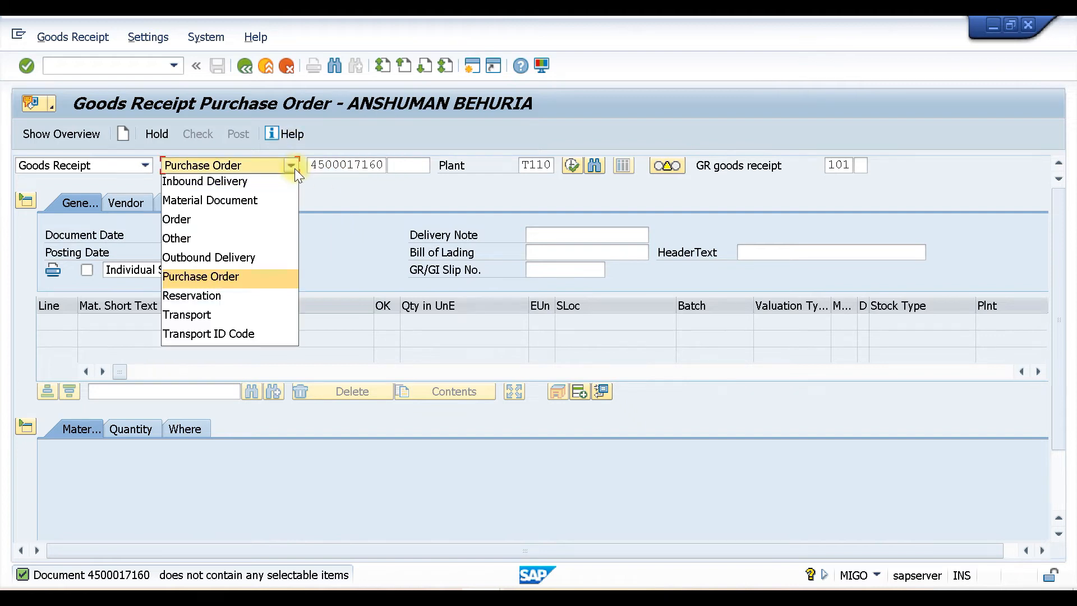
left_click(225, 236)
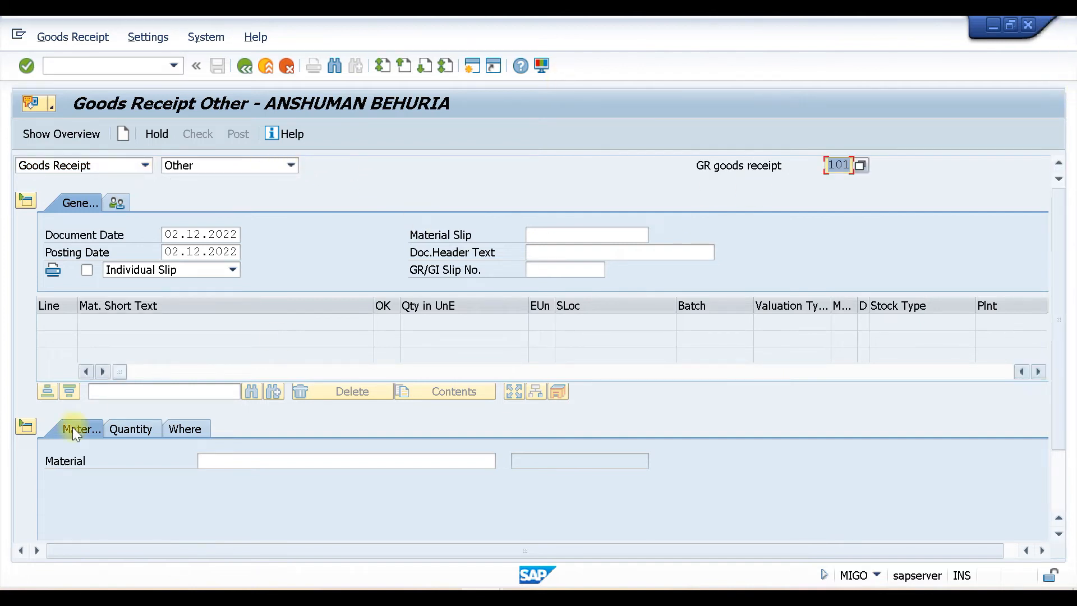
left_click(224, 461)
left_click(255, 486)
left_click(137, 428)
left_click(240, 460)
left_click(220, 306)
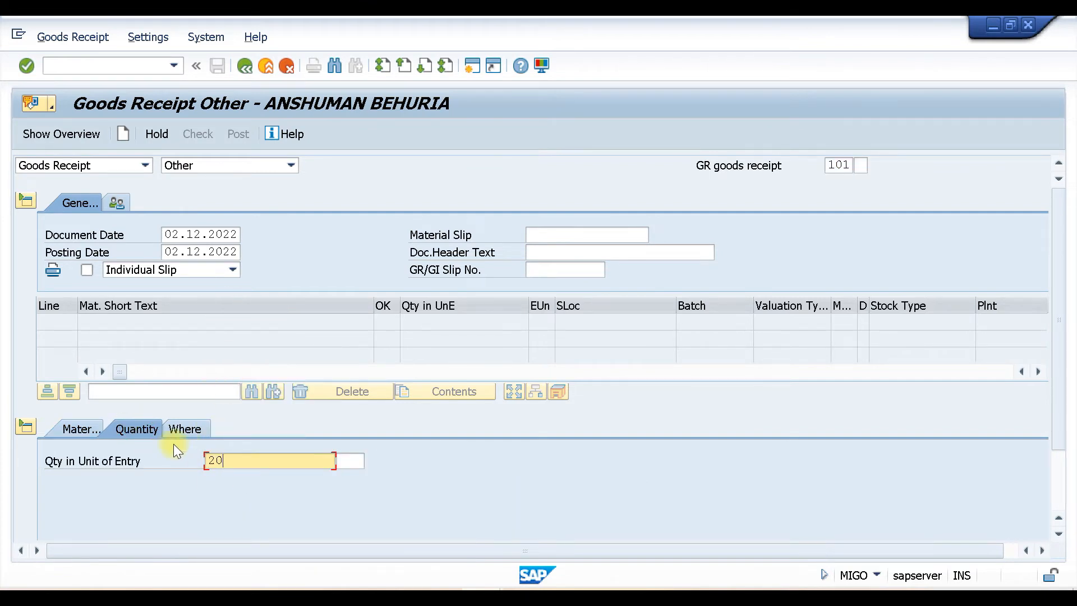
- Assign plant T110 and storage location WMS1 to the goods receipt item
left_click(192, 427)
left_click(223, 494)
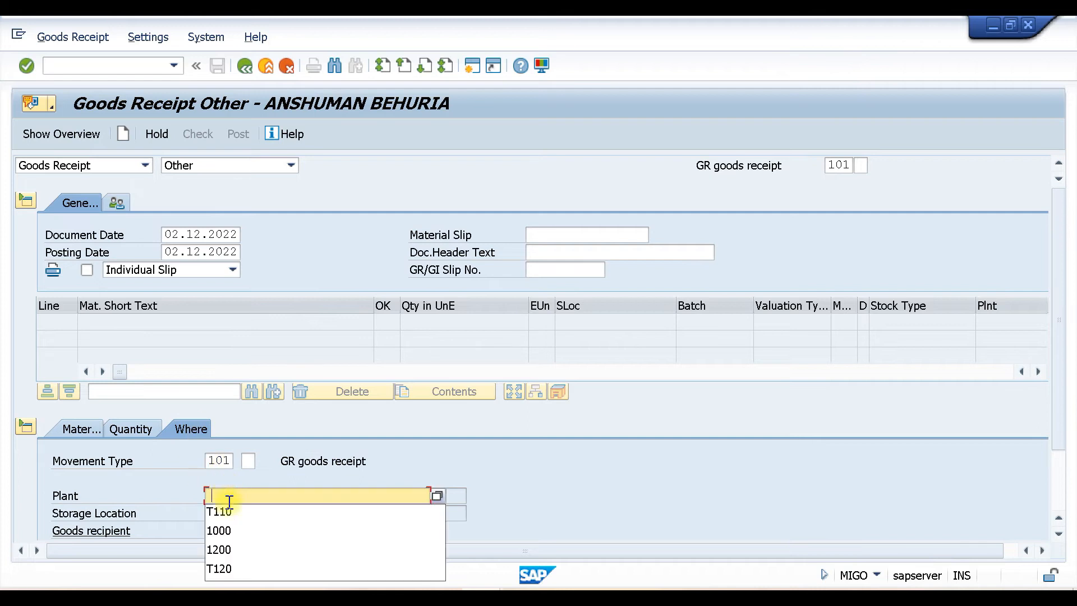
left_click(231, 516)
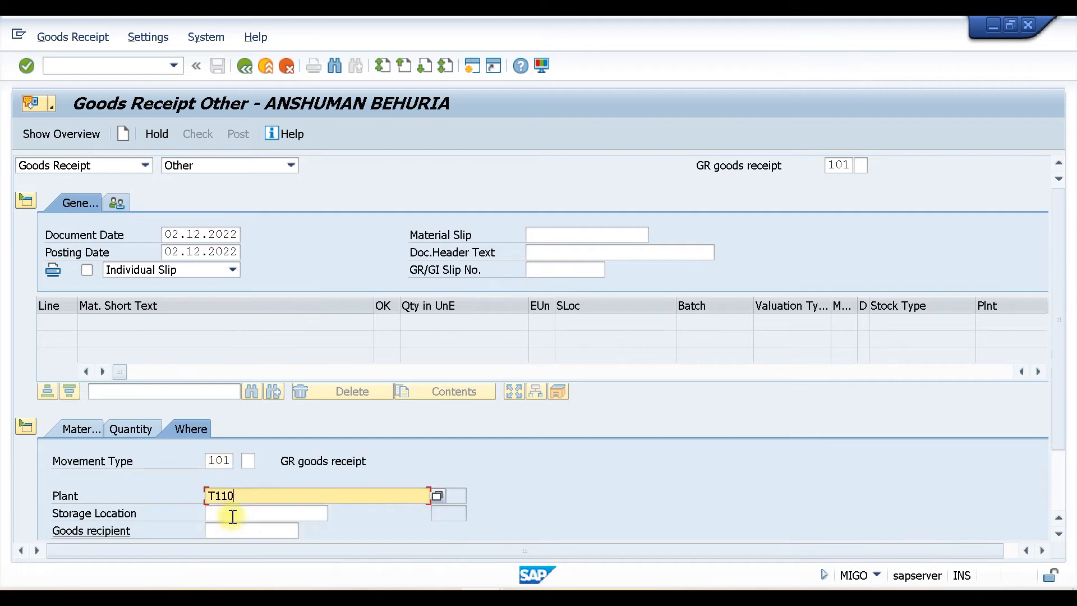
left_click(232, 513)
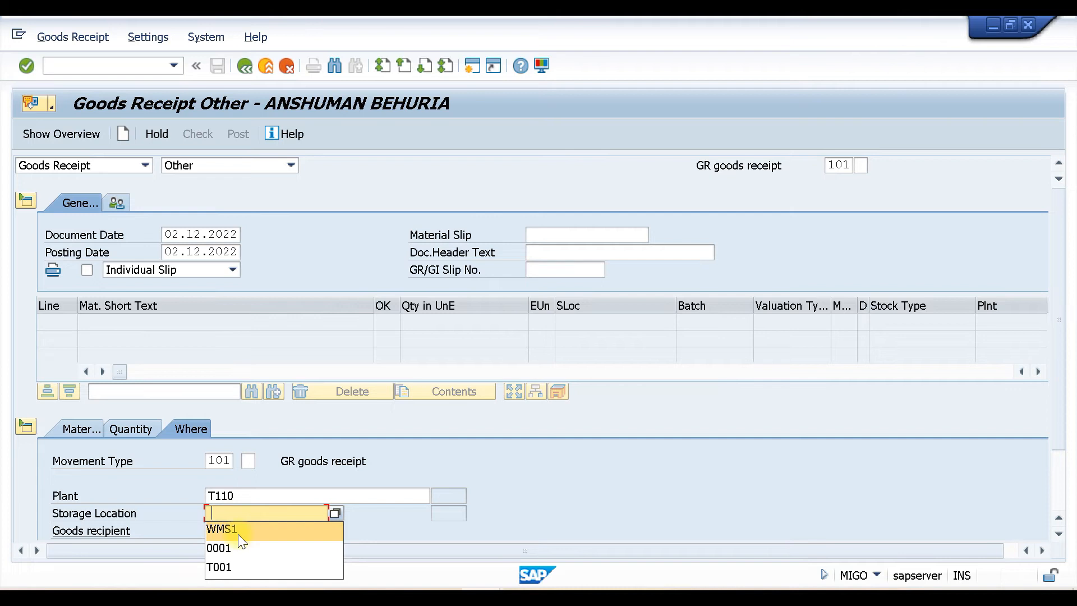
left_click(235, 533)
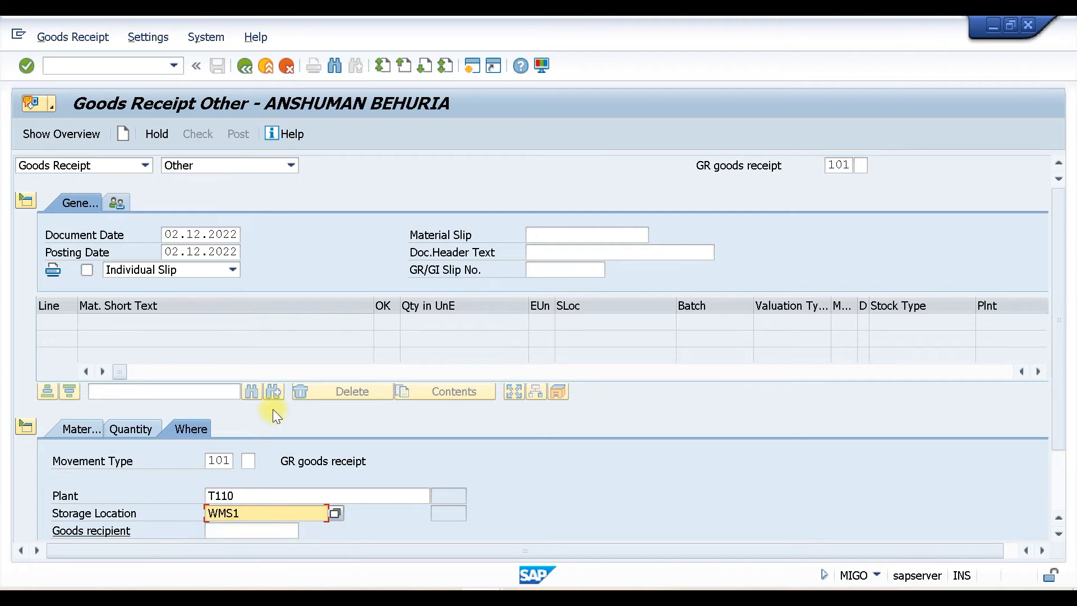
key("Return")
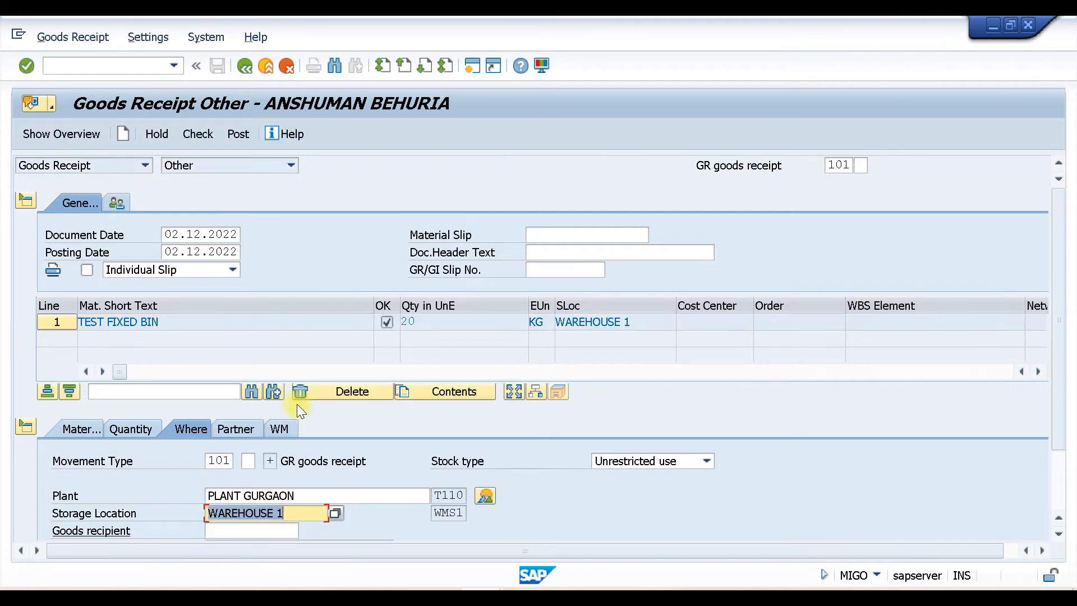
- Set the item's special movement indicator to A in its WM data and check the goods receipt document
left_click(277, 431)
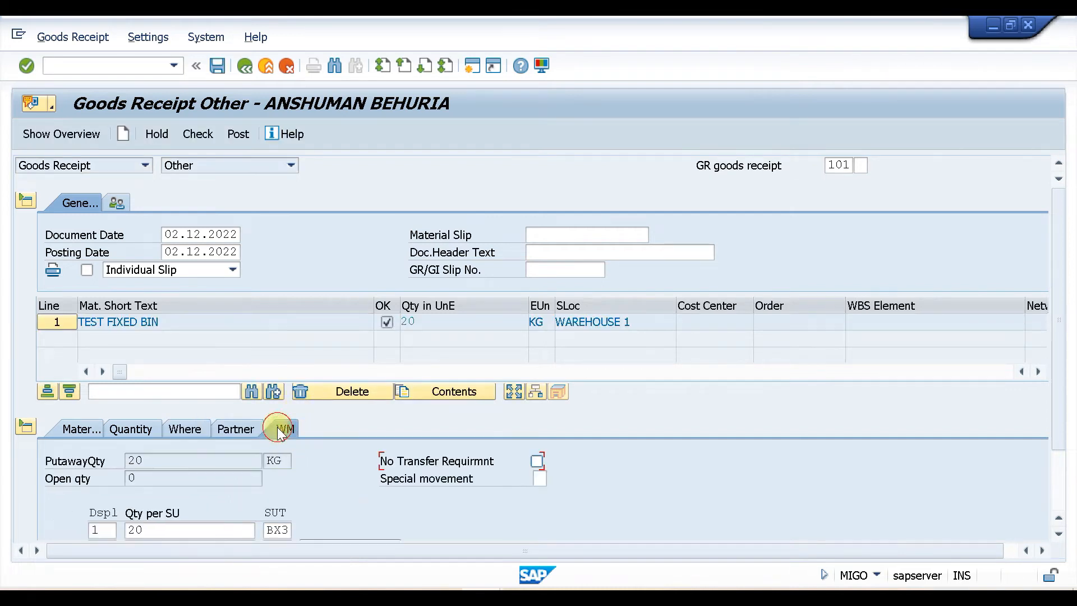
left_click(540, 479)
type("A")
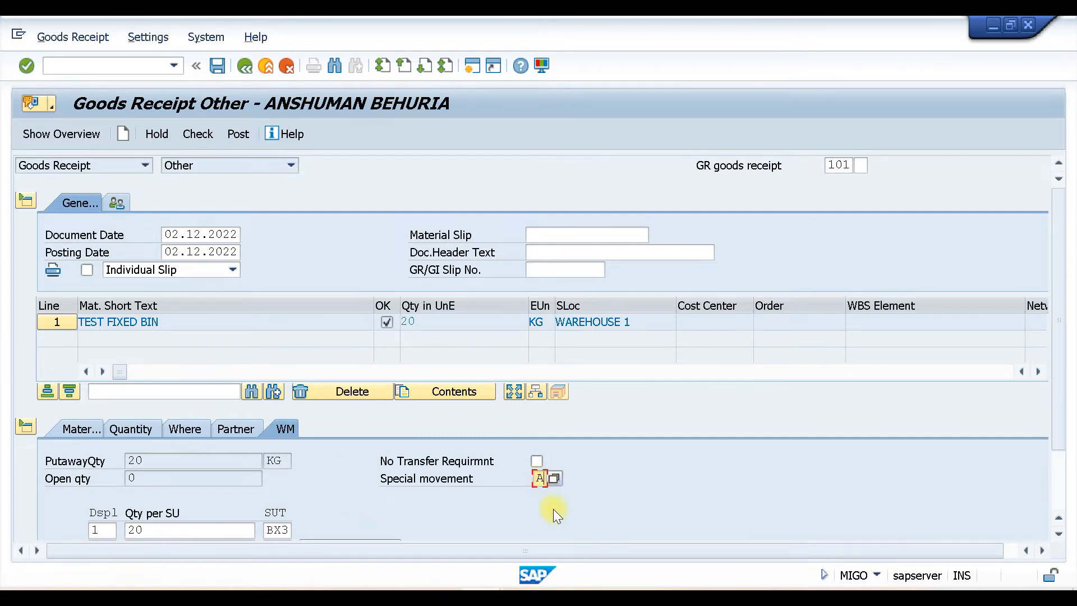
key("Return")
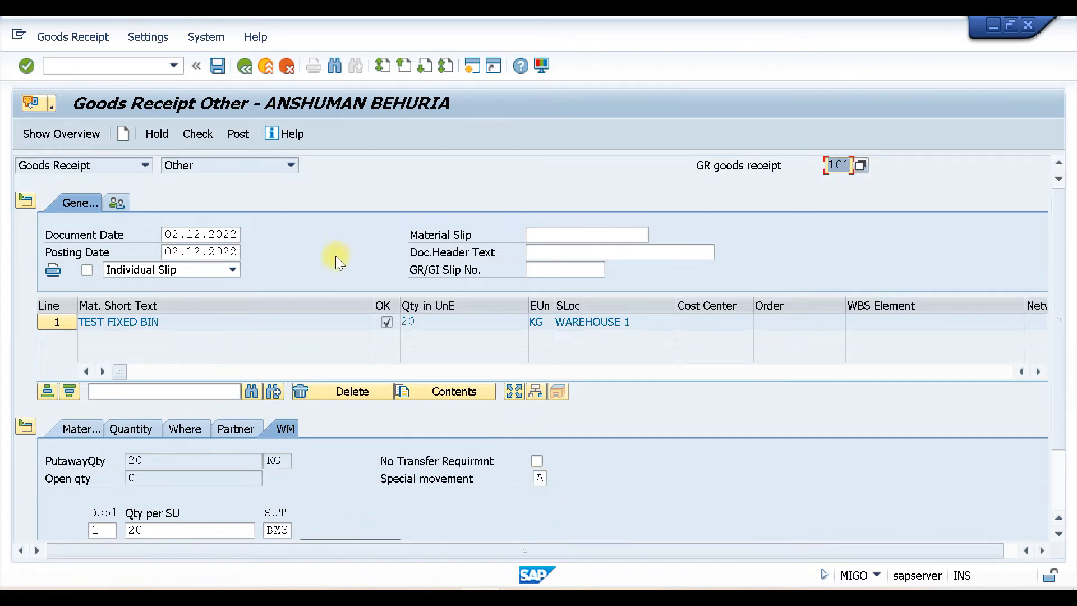
scroll(204, 311, "down", 3)
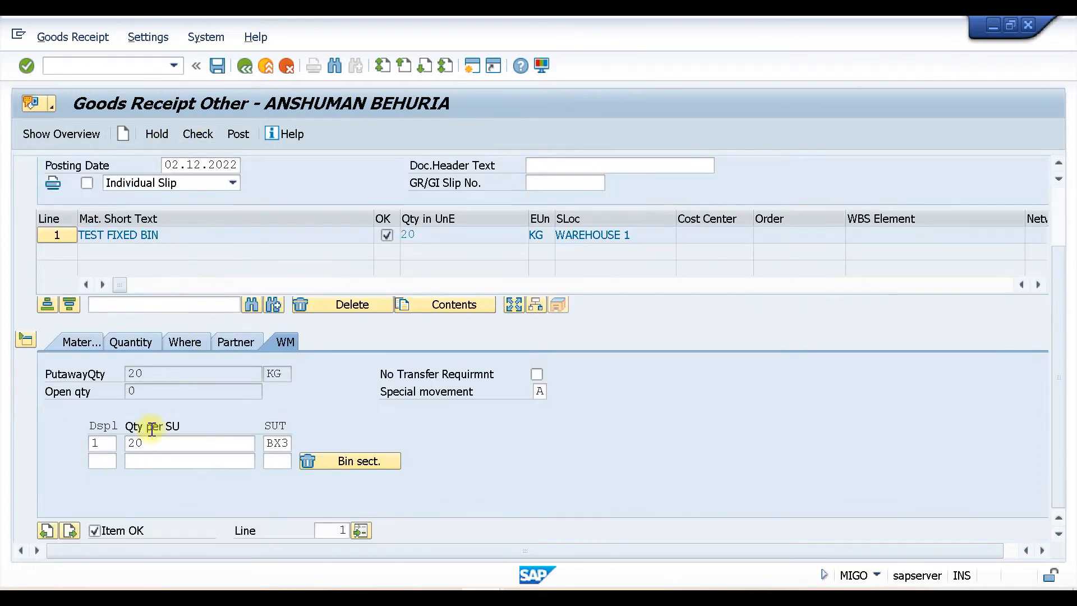
left_click(197, 133)
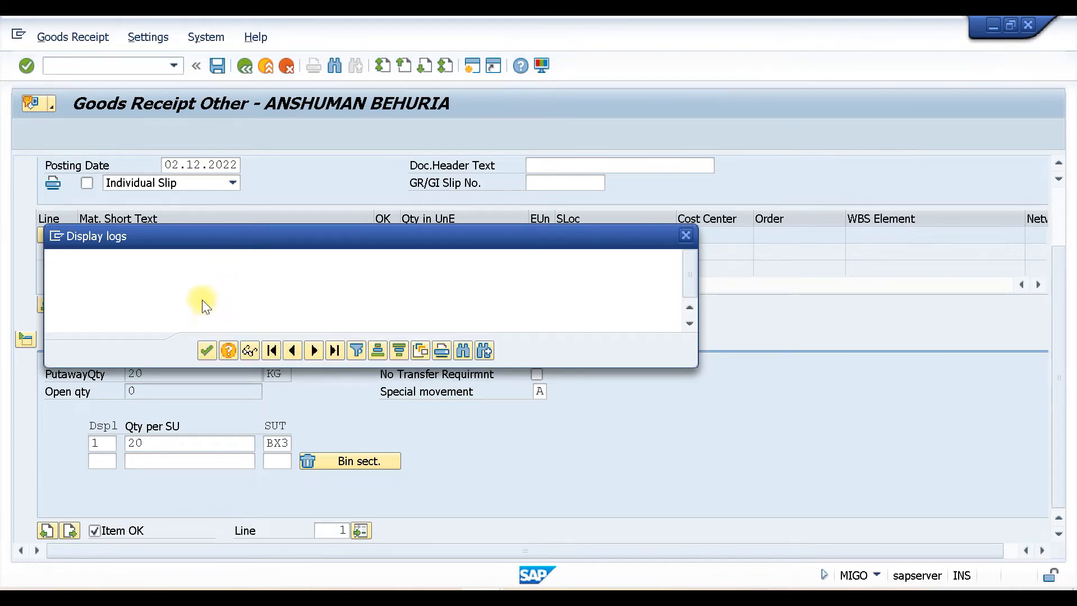
left_click(206, 350)
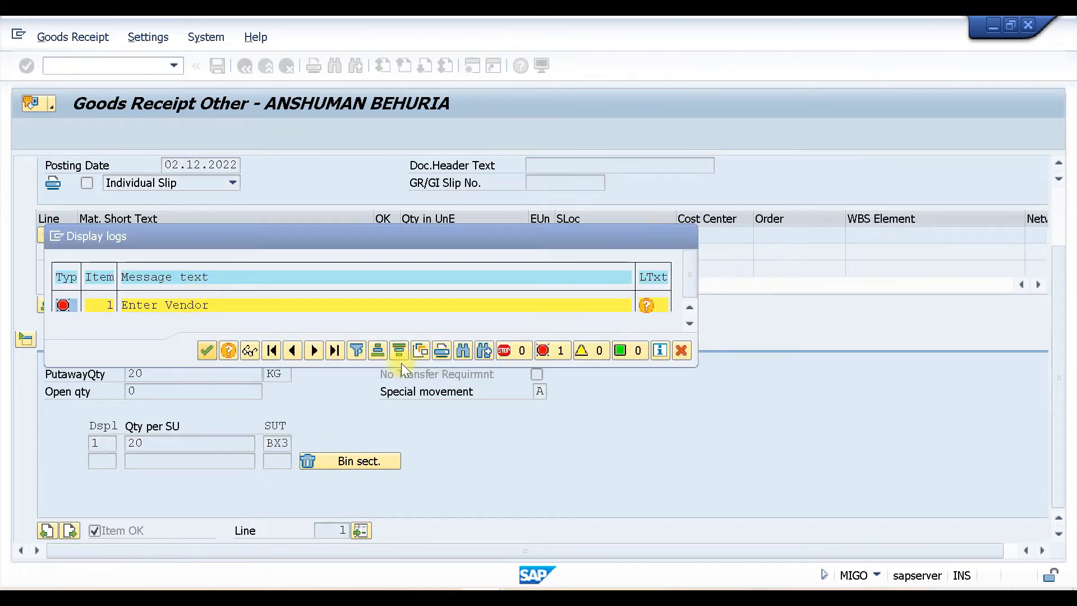
- Enter vendor 500000 as the item's partner, and recheck and post the goods receipt
left_click(232, 376)
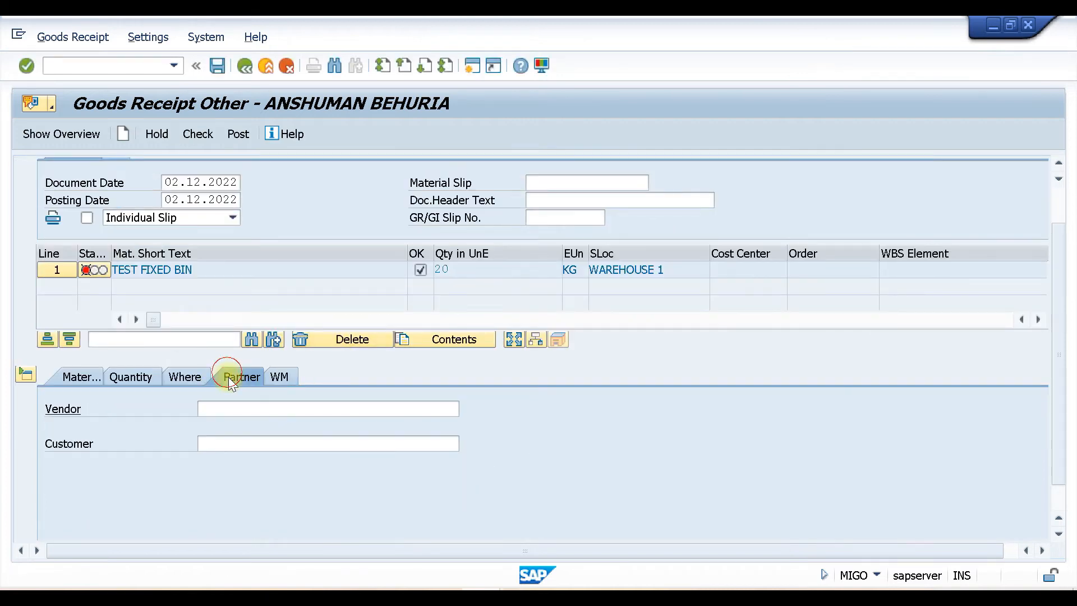
left_click(253, 412)
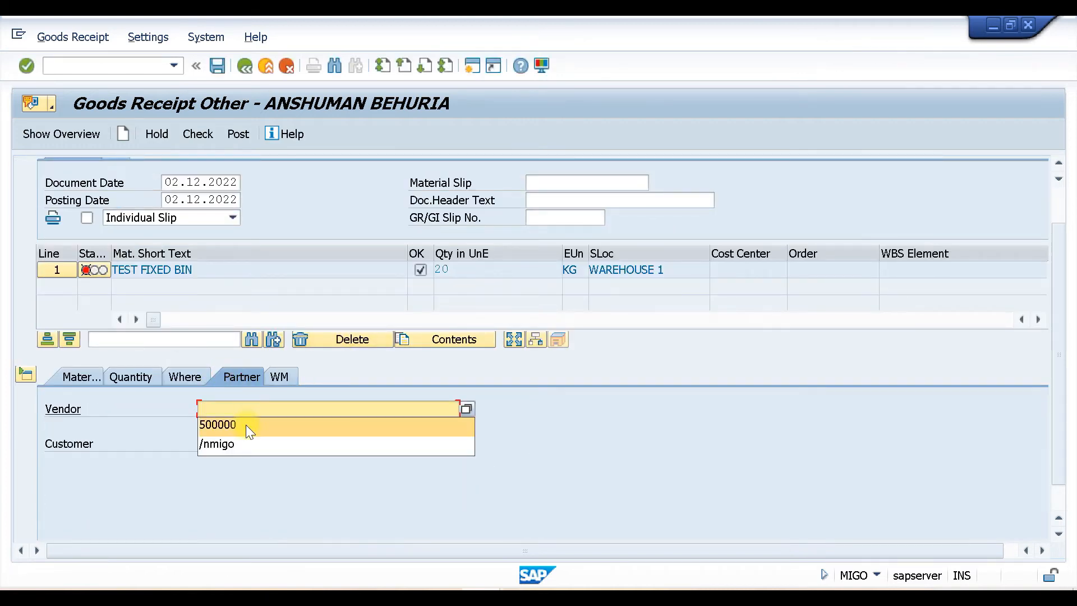
left_click(245, 425)
key("Return")
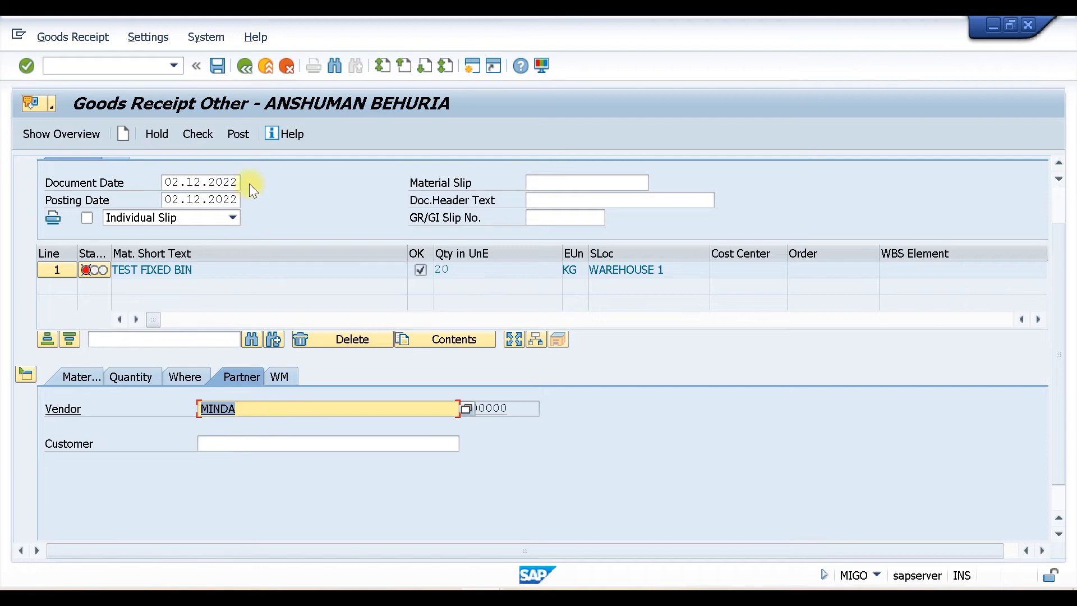
left_click(207, 133)
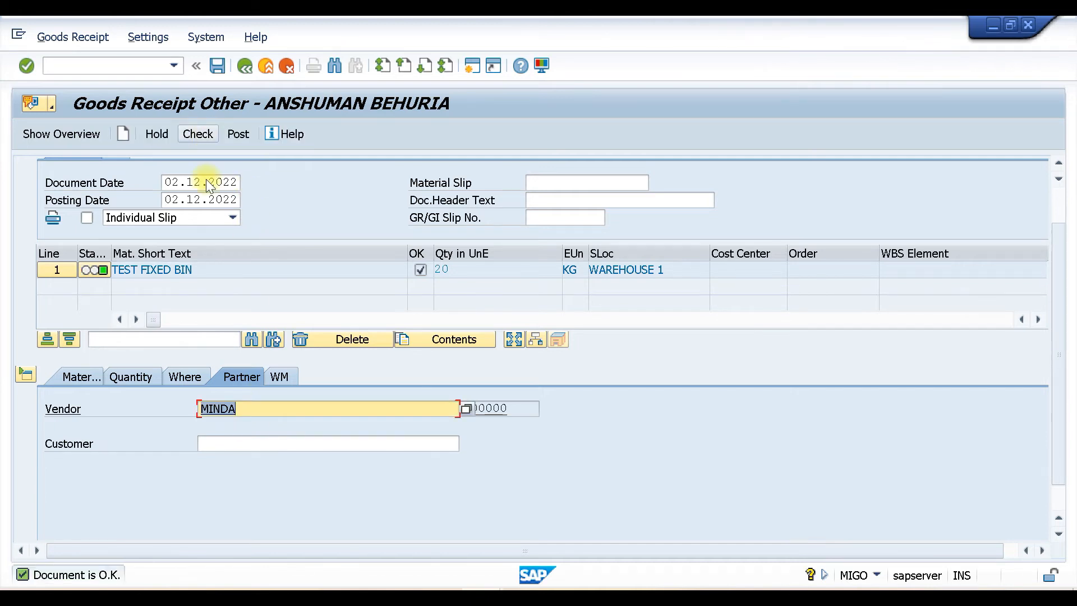
left_click(239, 136)
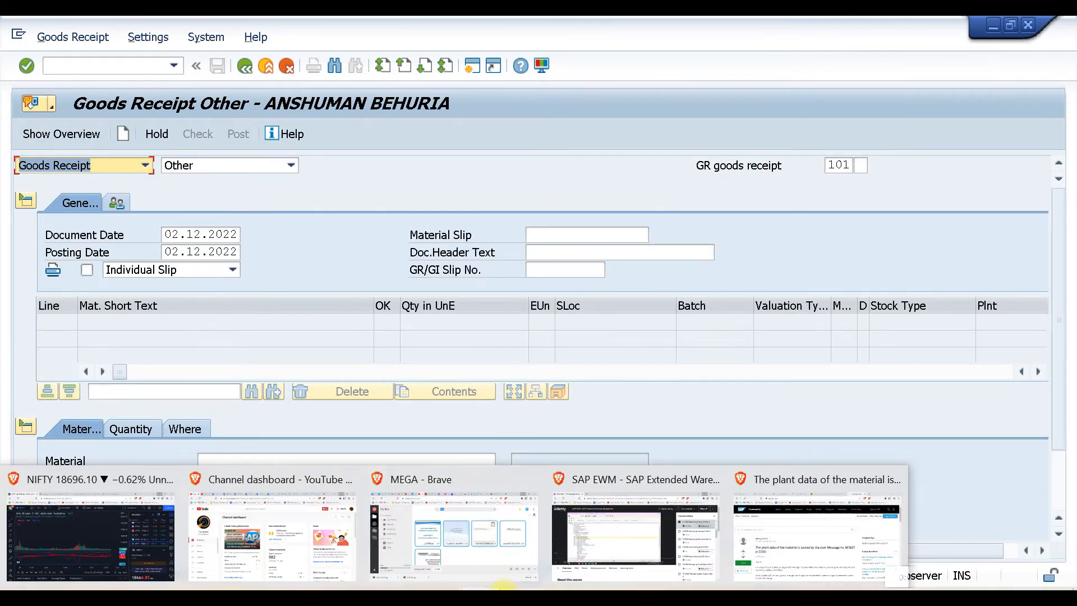
- Check the refreshed LS26 warehouse stock of material 200000036 and return to MIGO
left_click(482, 600)
left_click(665, 531)
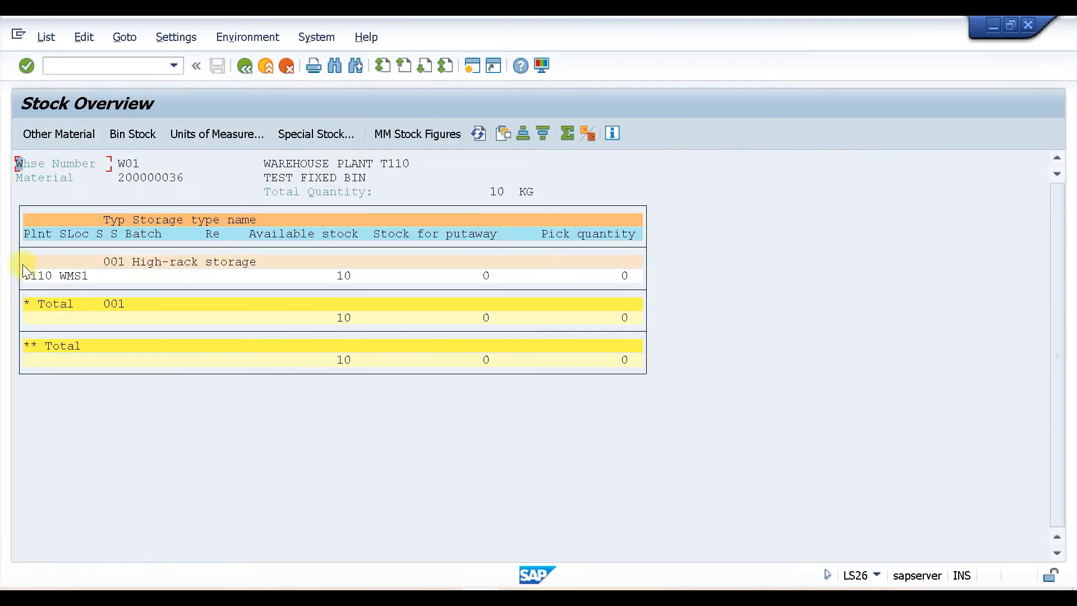
left_click(484, 133)
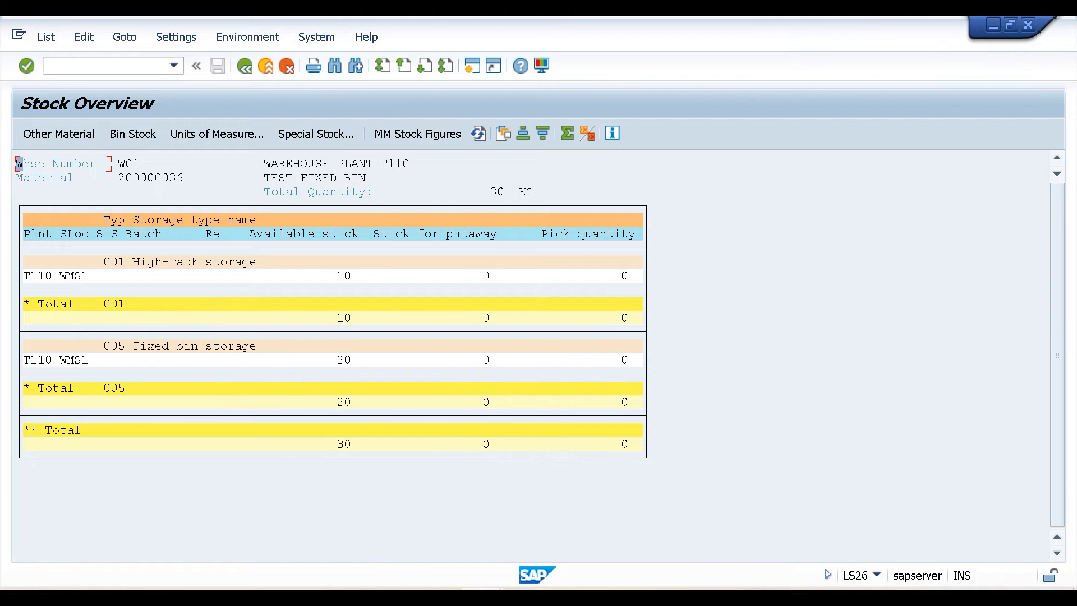
left_click(226, 529)
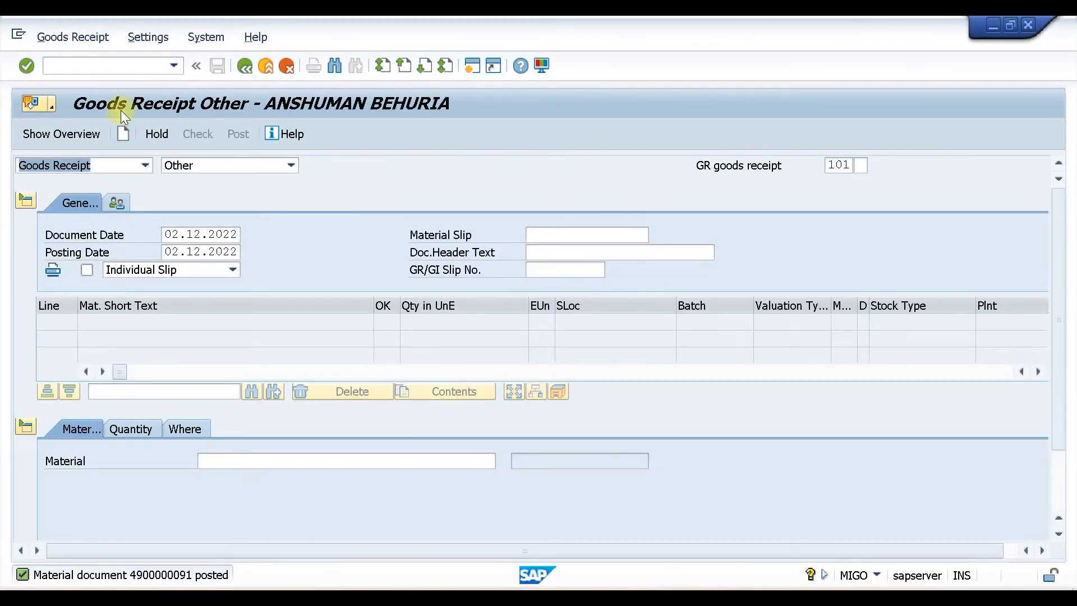
- Set the business transaction to Goods Issue and enter material 200000036 with a quantity of 1
left_click(144, 165)
left_click(38, 206)
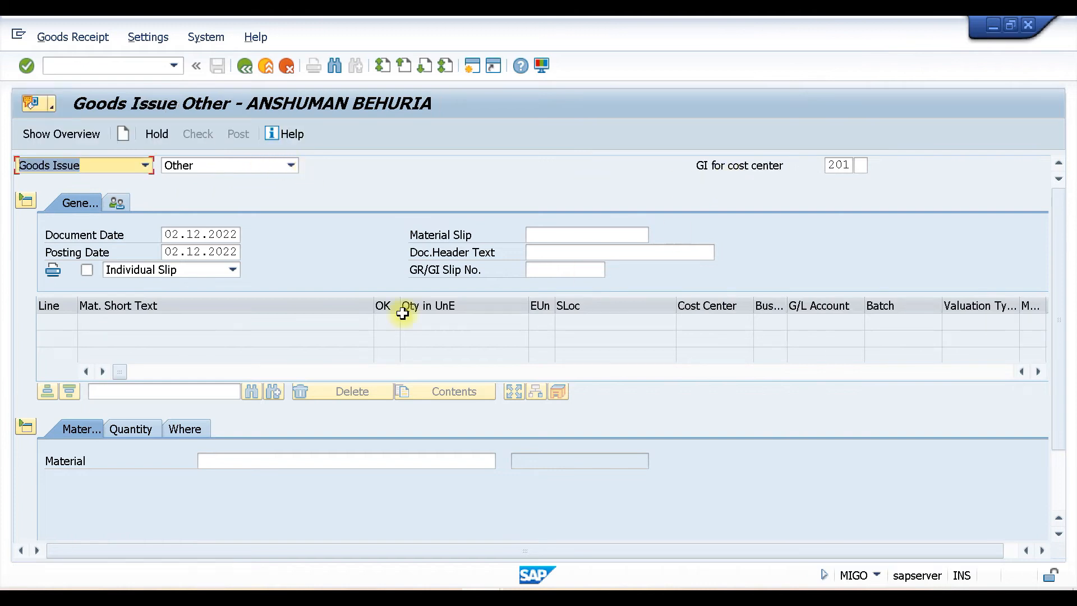
left_click(216, 466)
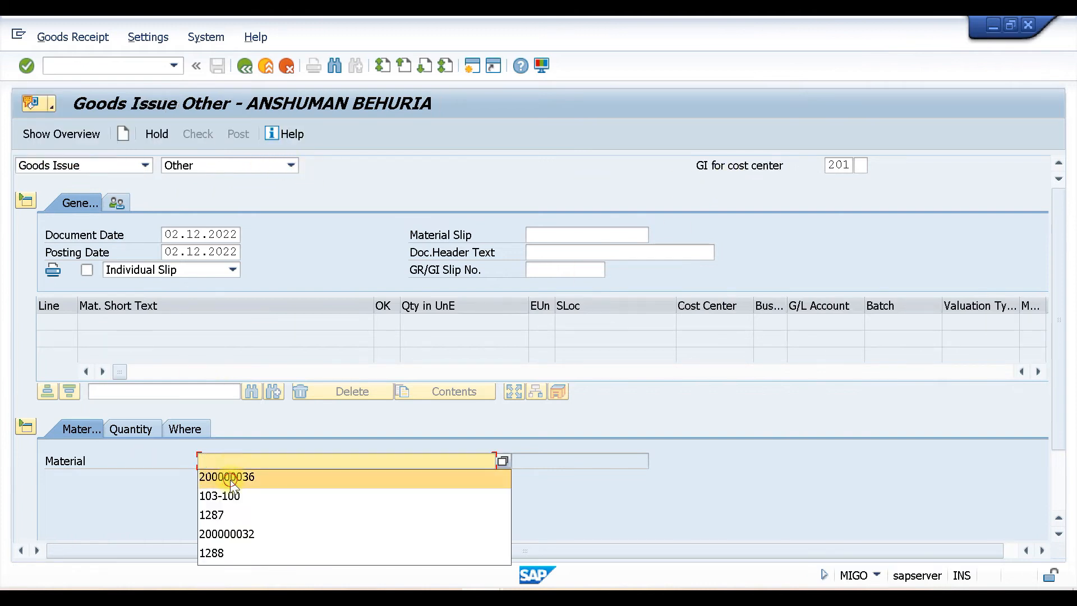
left_click(231, 480)
left_click(131, 429)
left_click(228, 460)
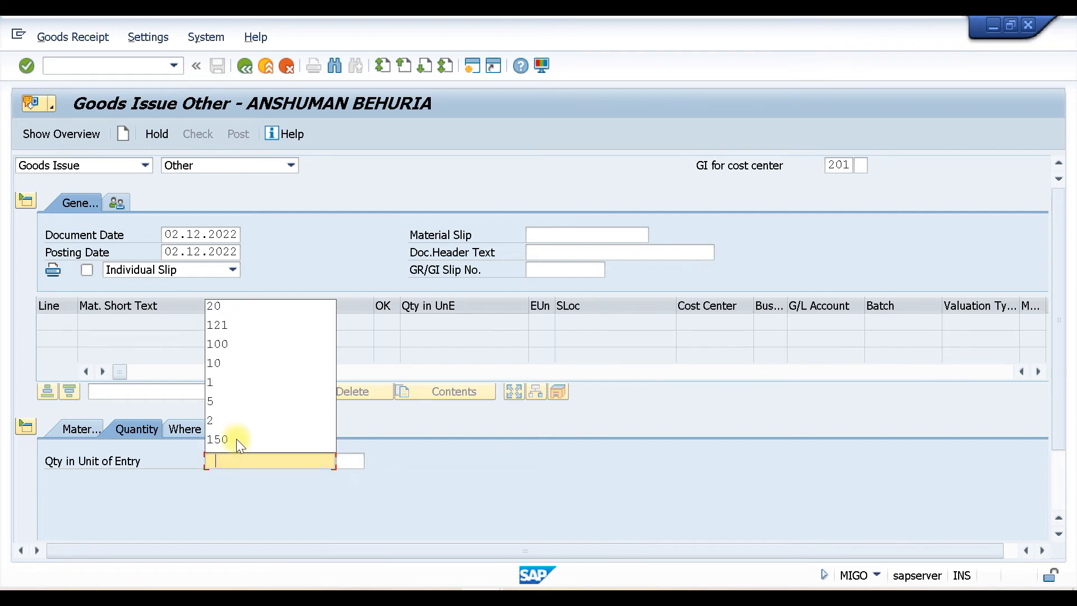
left_click(227, 381)
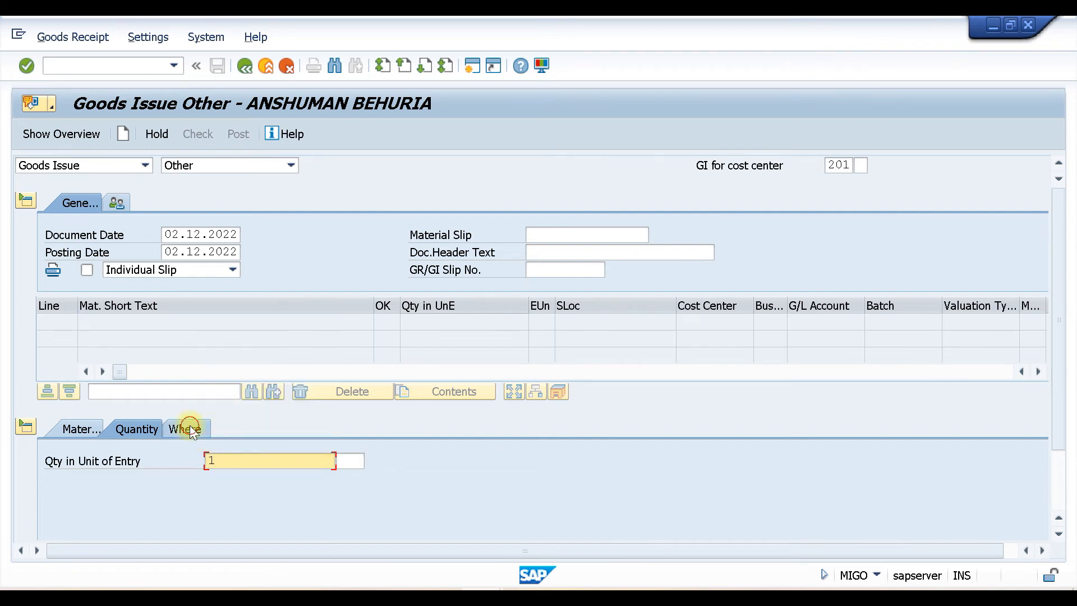
- Assign plant T110 and storage location WMS1 to the goods issue item and open its WM data
left_click(187, 429)
left_click(246, 495)
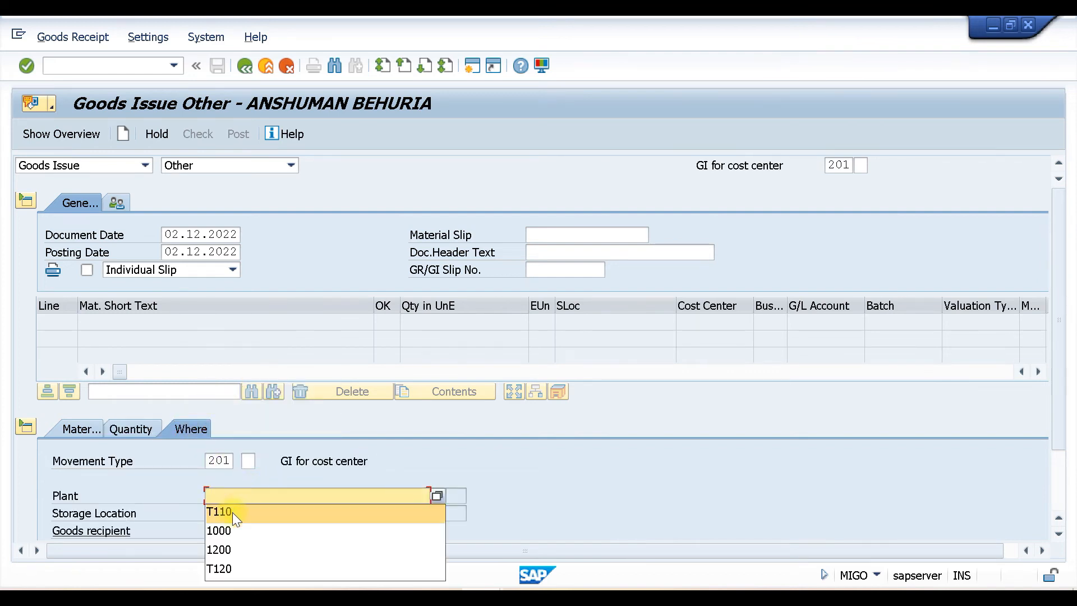
left_click(232, 511)
left_click(232, 512)
left_click(232, 529)
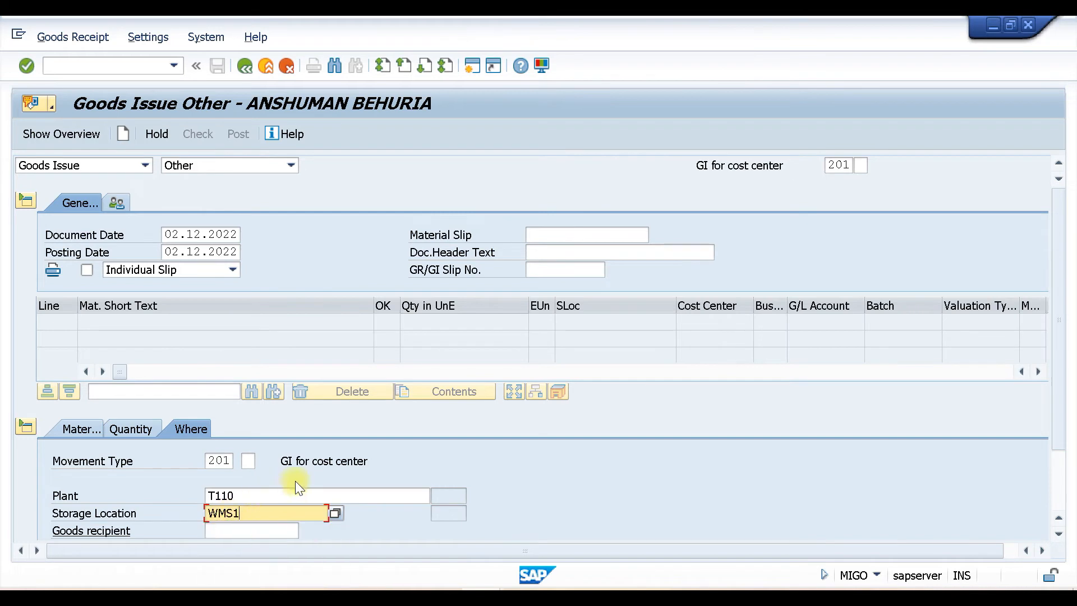
key("Return")
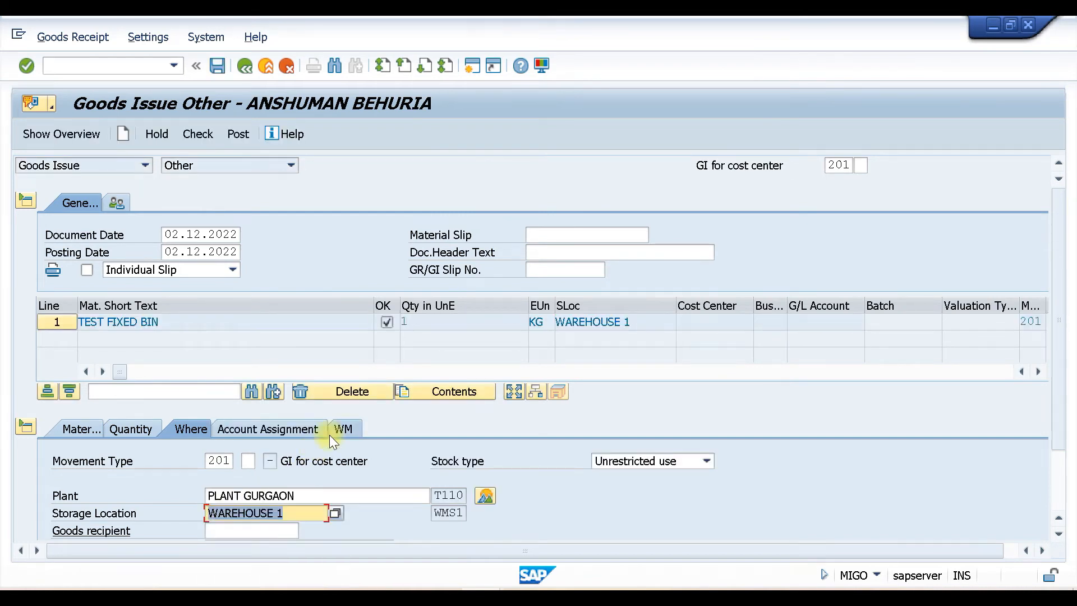
left_click(349, 429)
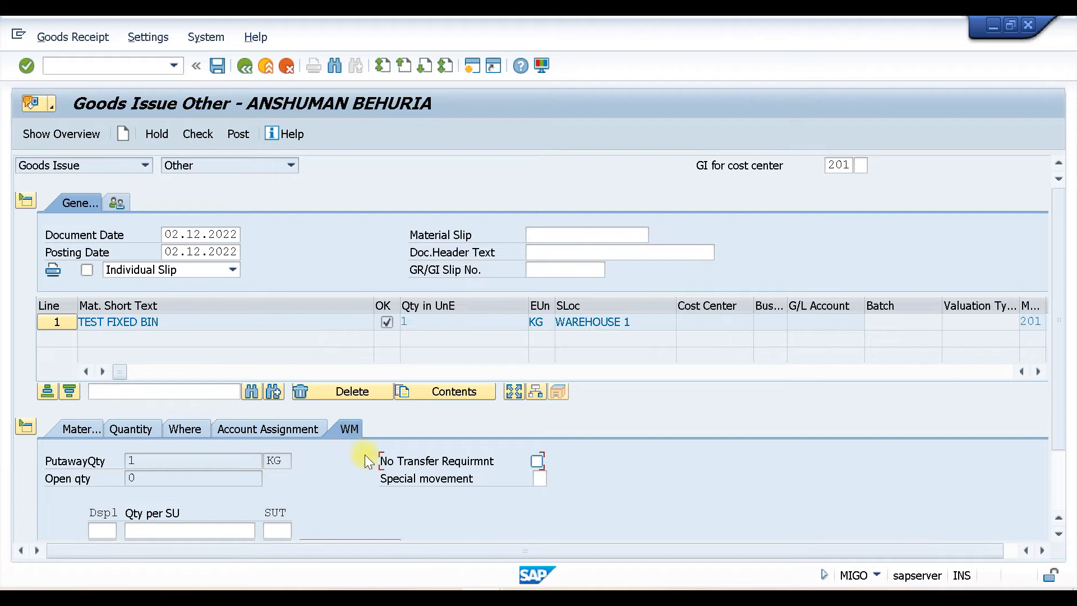
- Set the goods issue item's special movement indicator to A and check the document
left_click(537, 479)
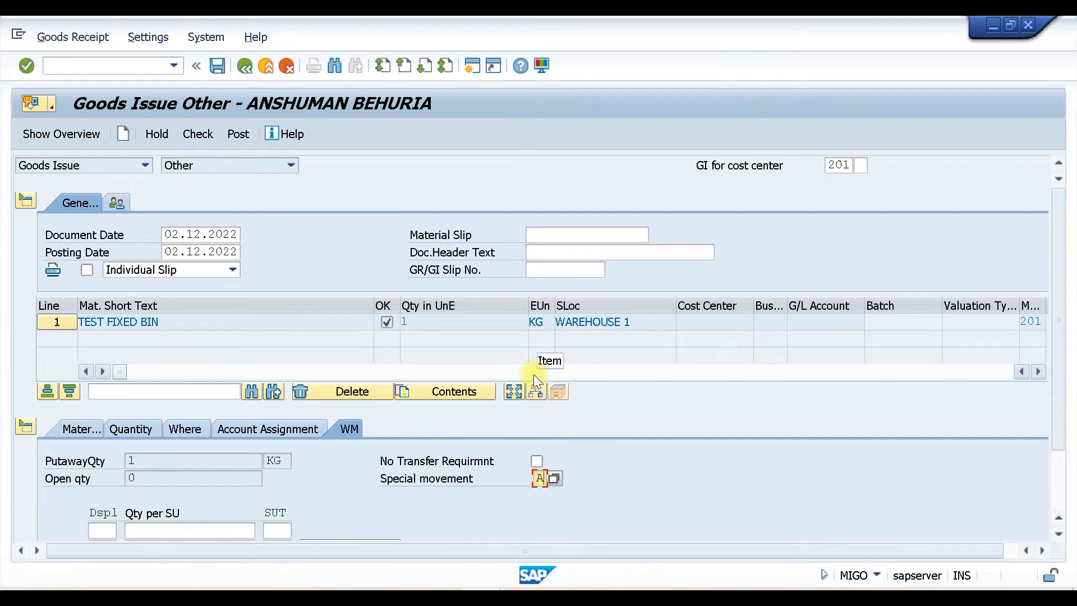
key("Return")
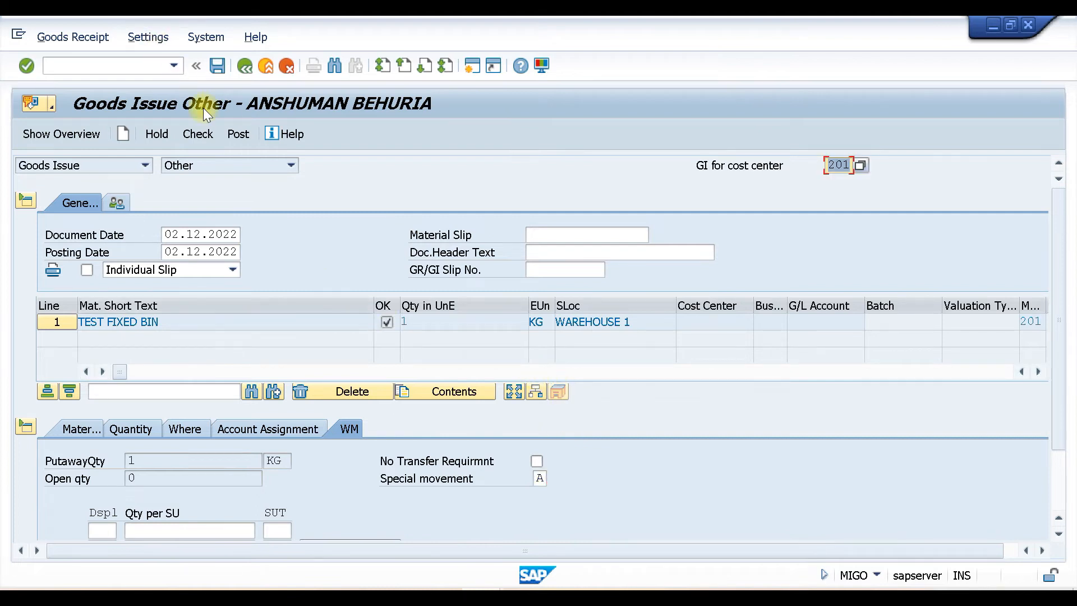
left_click(327, 389)
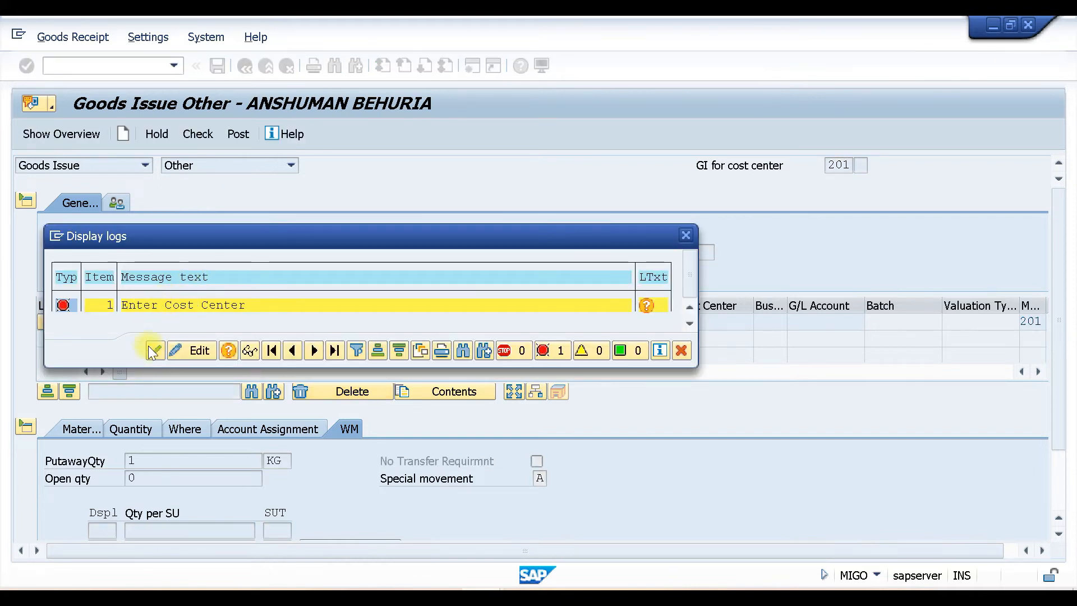
left_click(155, 351)
- Assign cost center T100 to the goods issue item and post the goods issue
left_click(268, 428)
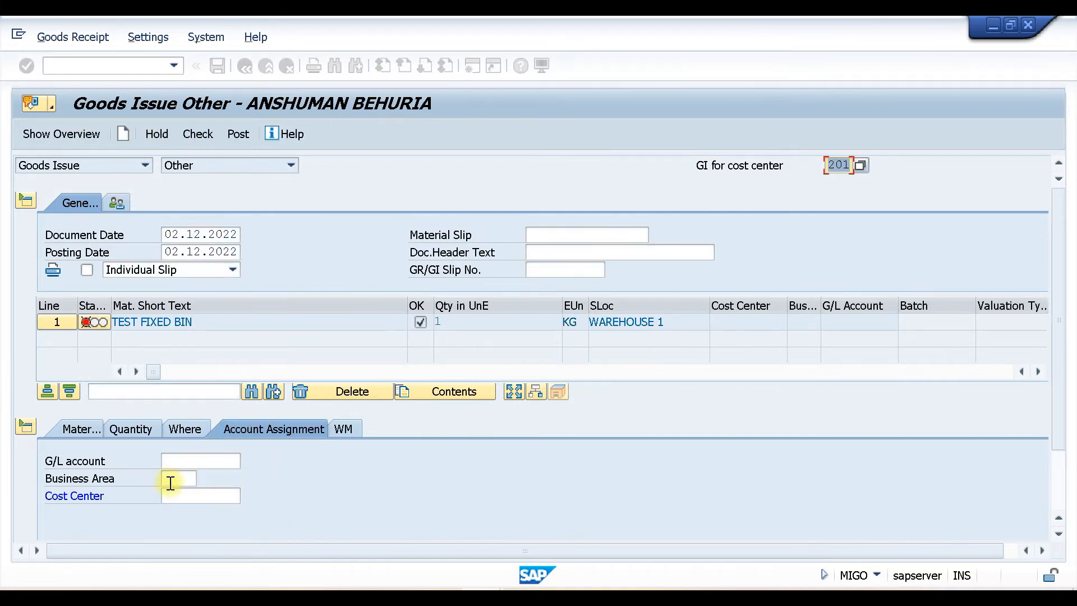
left_click(165, 496)
left_click(197, 513)
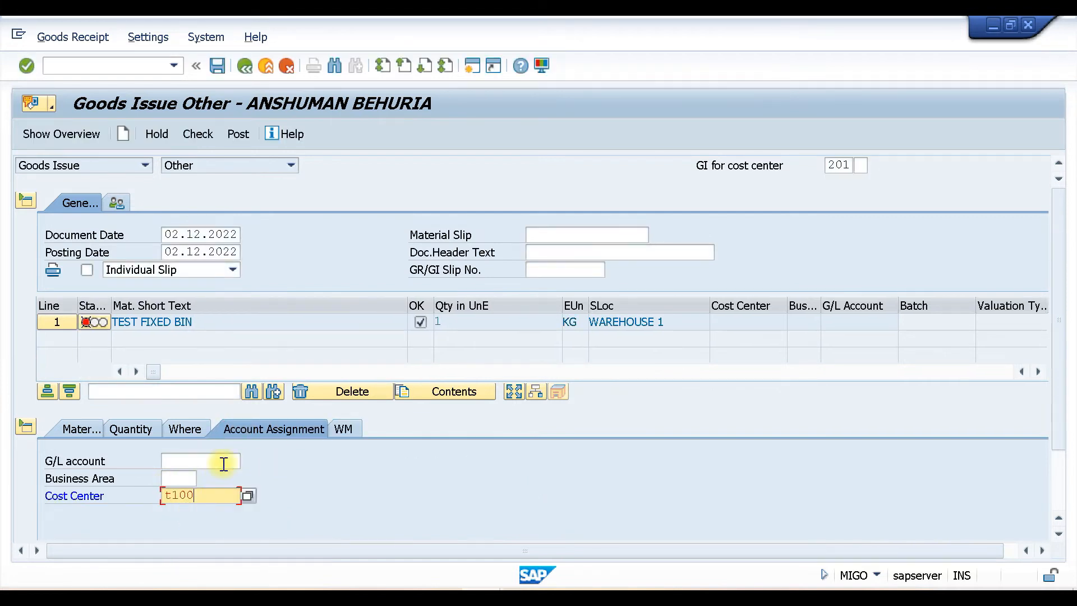
key("Return")
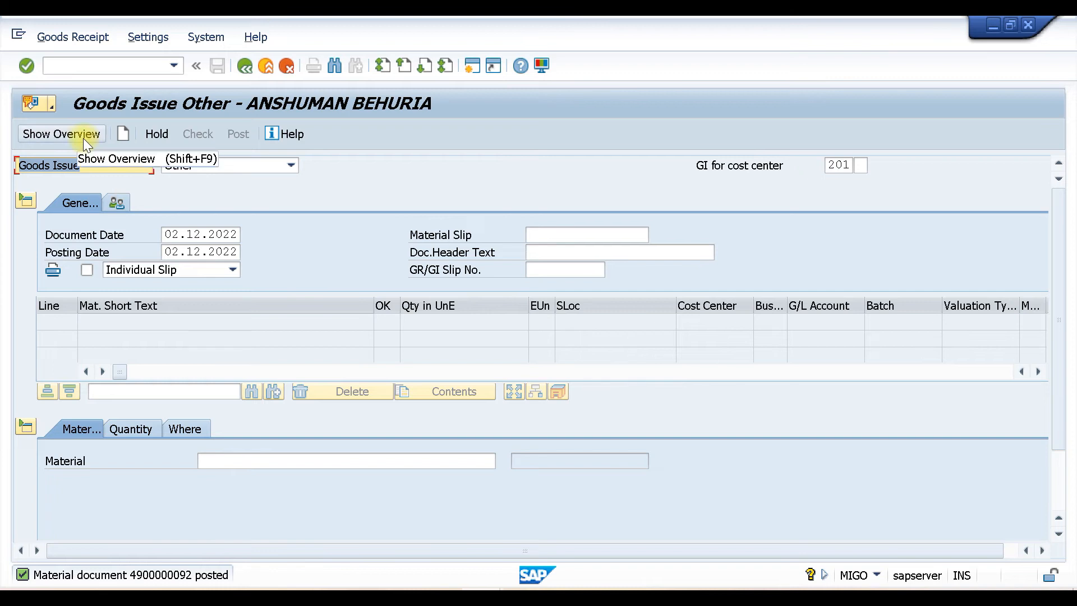
- Switch the transaction to Display, load the just-posted material document and open its item's WM data
left_click(79, 166)
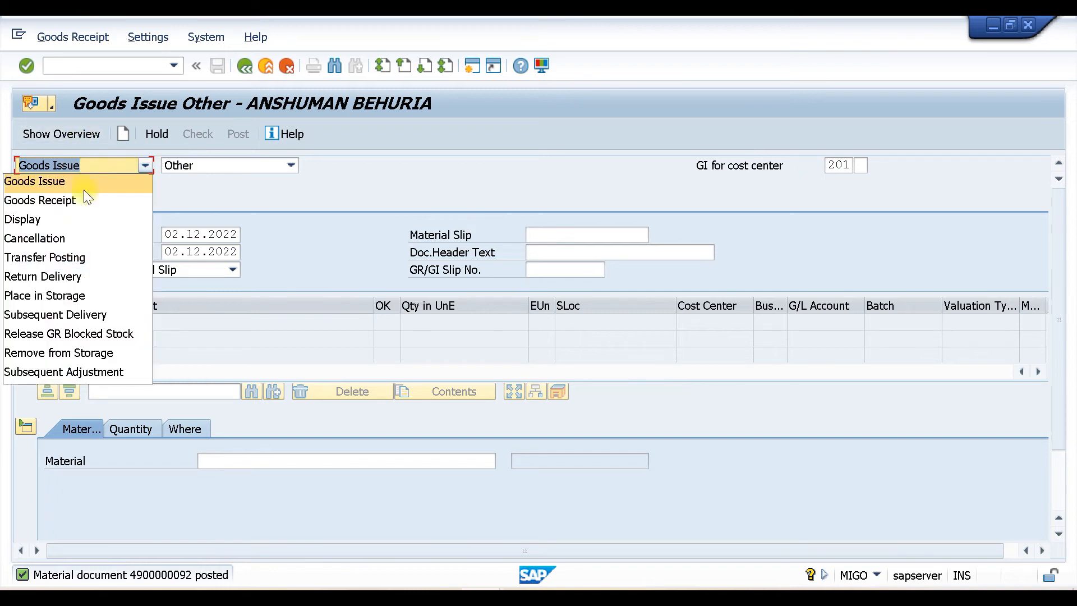
left_click(71, 220)
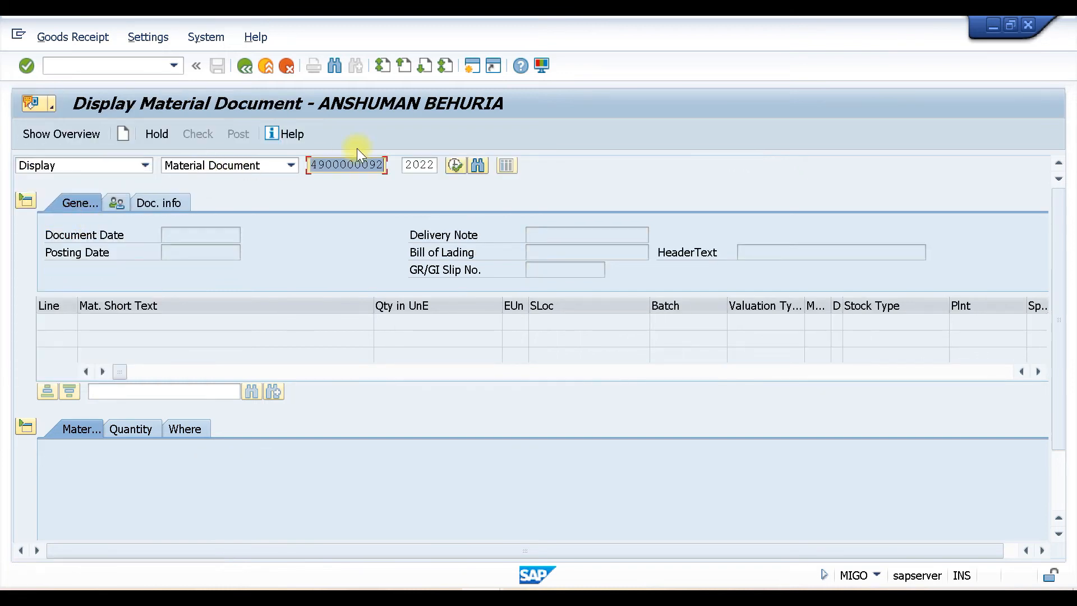
key("Return")
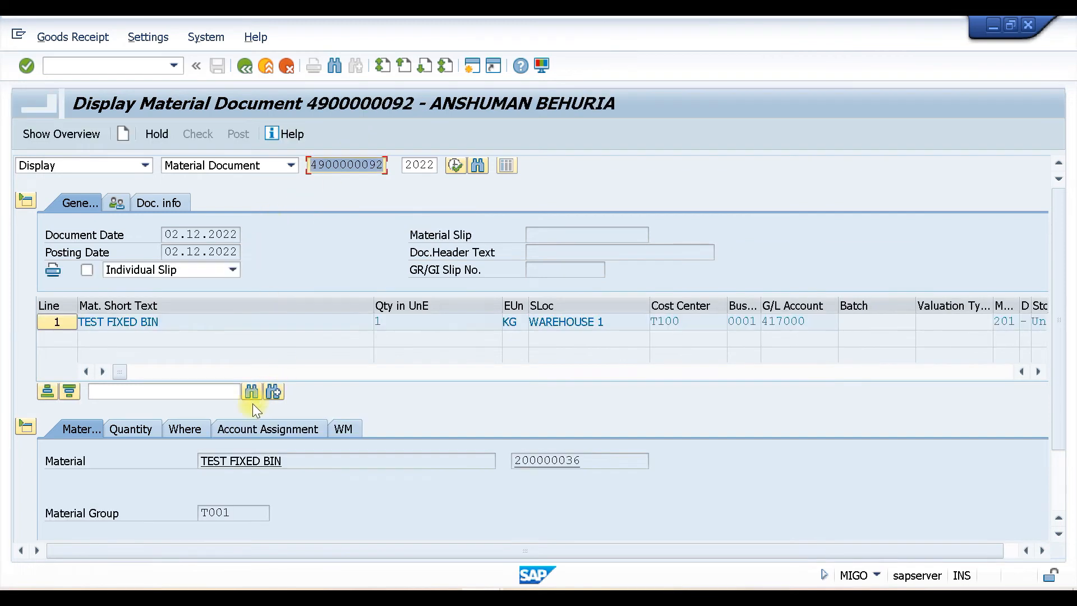
left_click(347, 429)
scroll(269, 267, "down", 3)
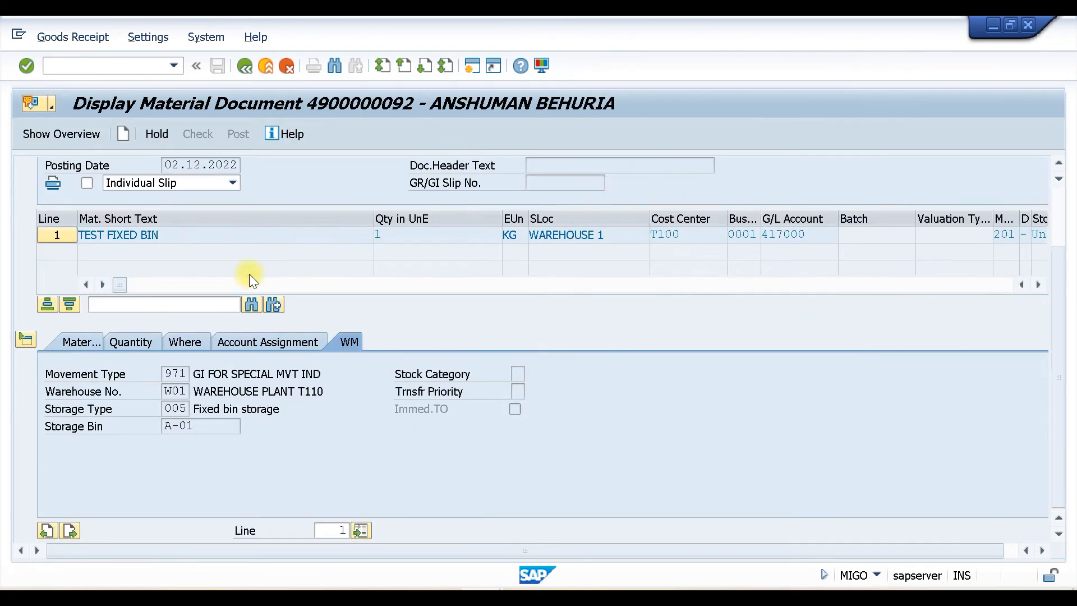
- Examine the WM movement type, warehouse number, storage type and storage bin of the posted goods issue
left_click(175, 372)
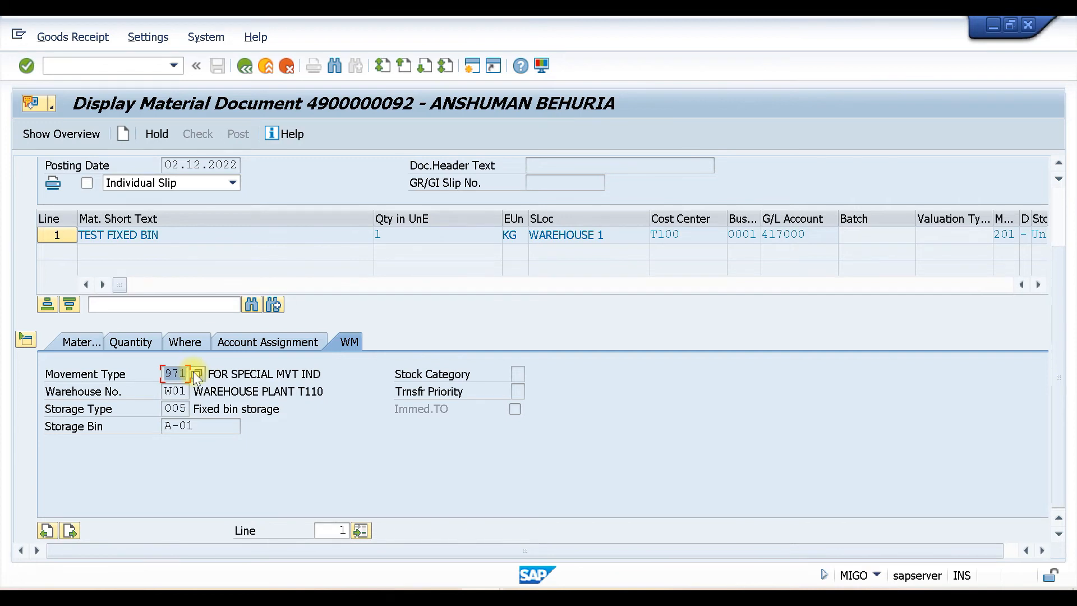
left_click(166, 392)
left_click(168, 409)
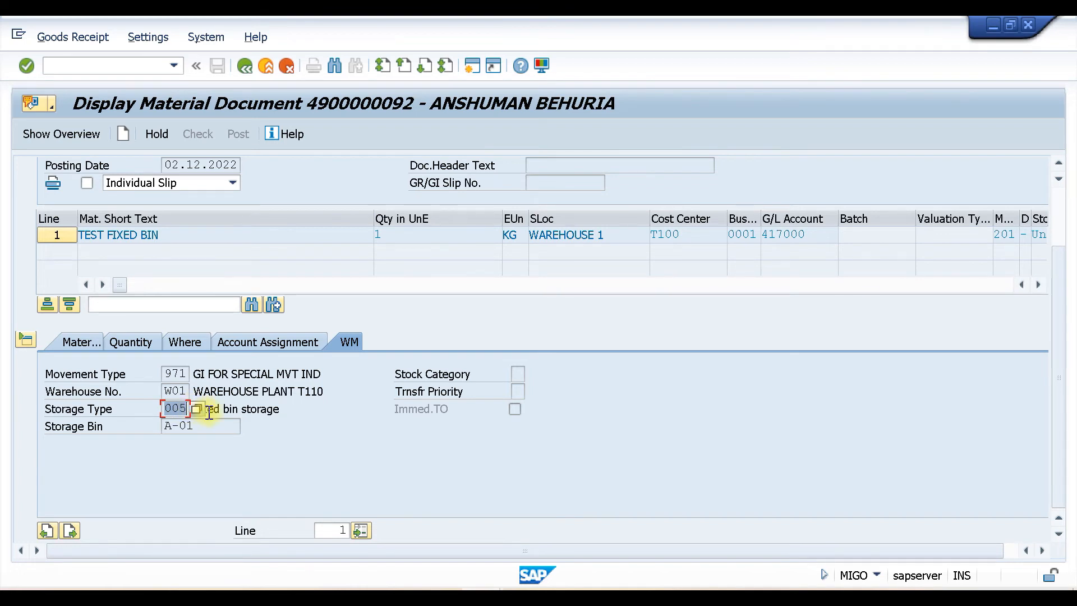
left_click(195, 426)
left_click_drag(147, 426, 127, 426)
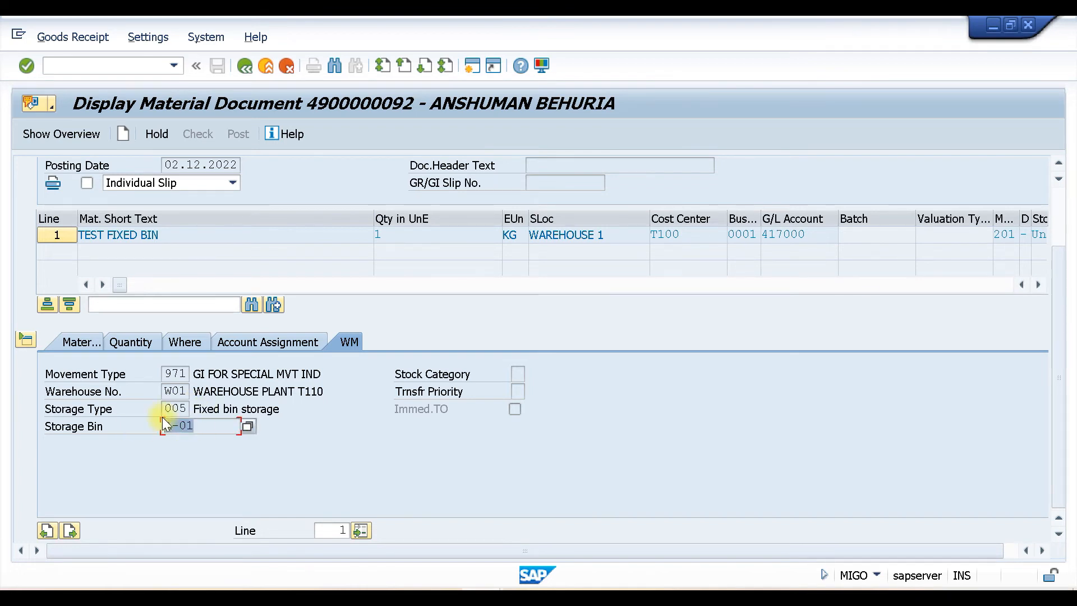
- Refresh the LS26 stock overview of material 200000036, compare it with the posted goods issue and return to the material document
left_click(469, 599)
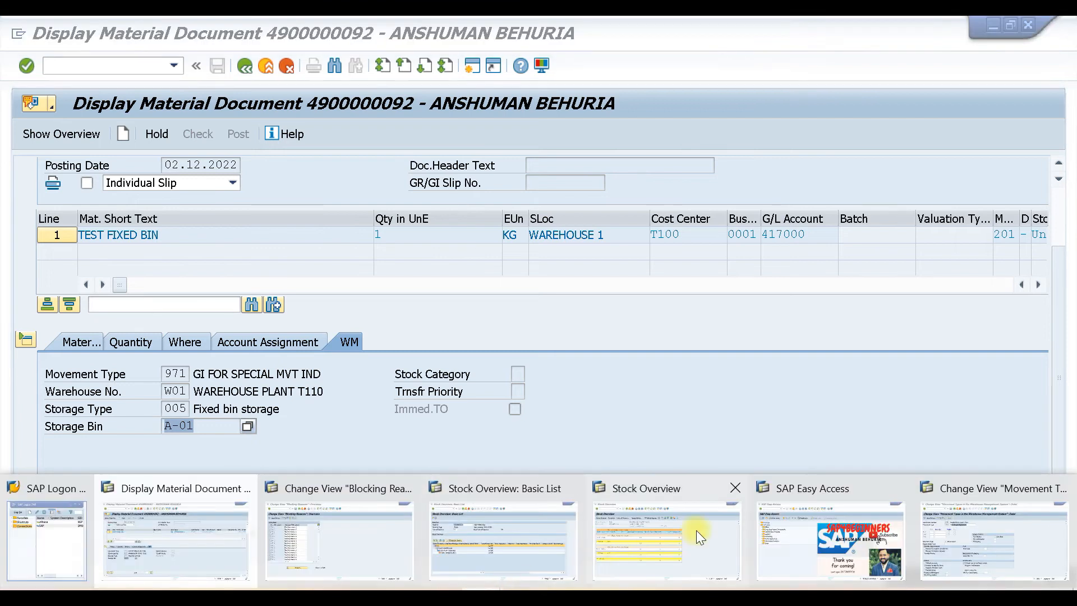
left_click(696, 530)
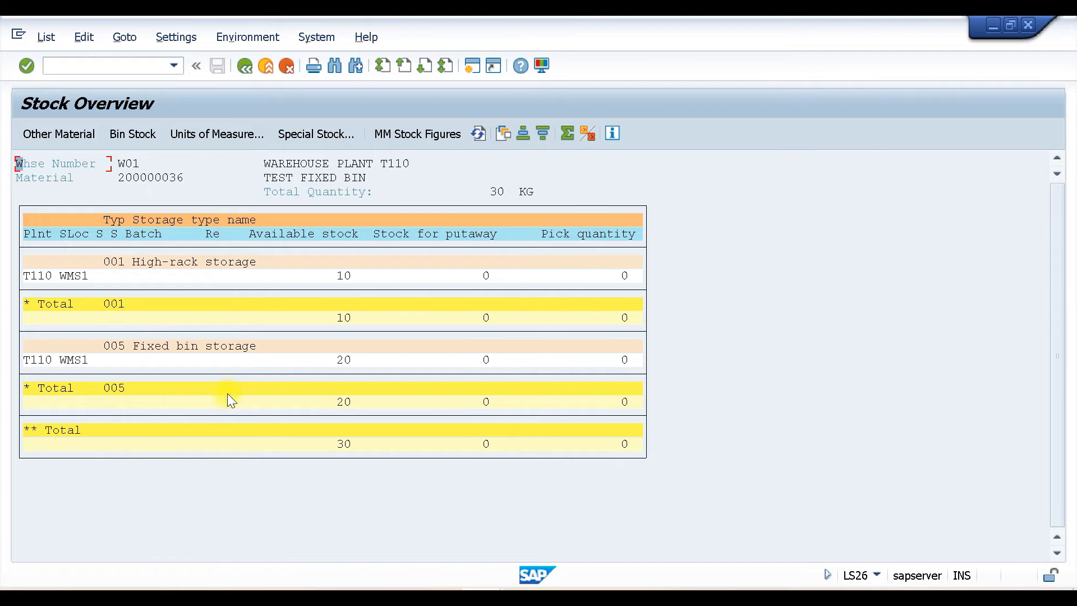
left_click(480, 132)
left_click(481, 596)
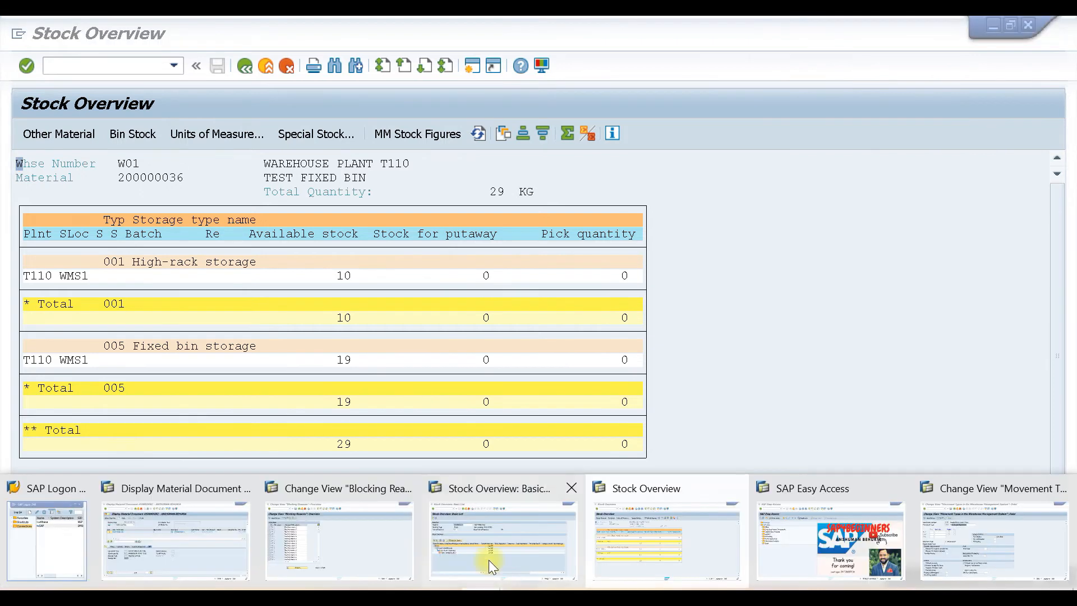
left_click(197, 536)
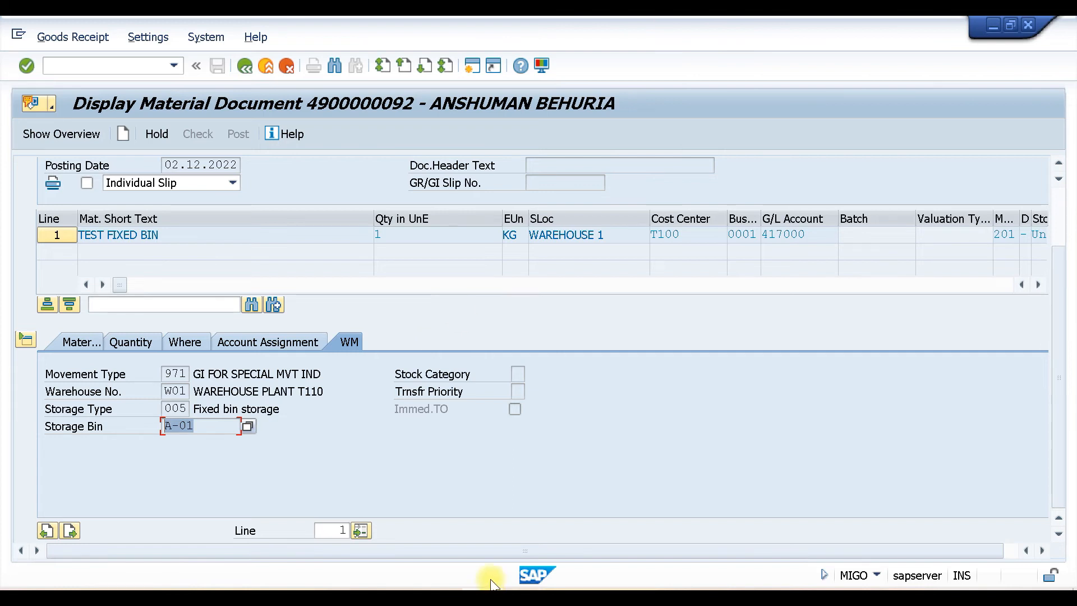
mouse_move(489, 583)
left_click(663, 527)
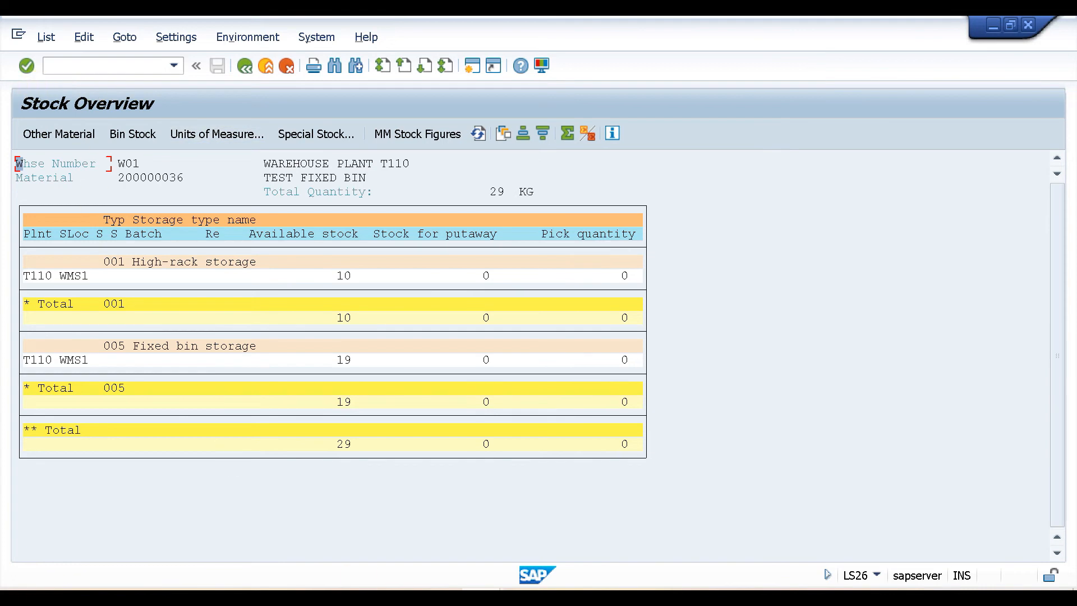
left_click(144, 538)
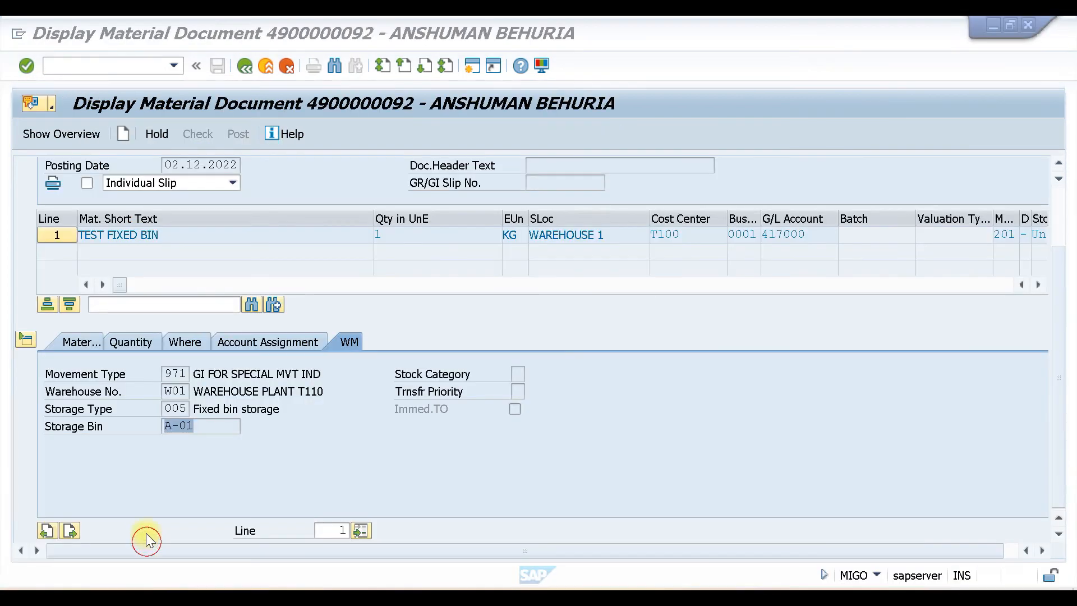
- Leave the material document display with /n and expand the Internal Whse Processes folder under Logistics Execution
left_click(110, 69)
type("/n")
key("Return")
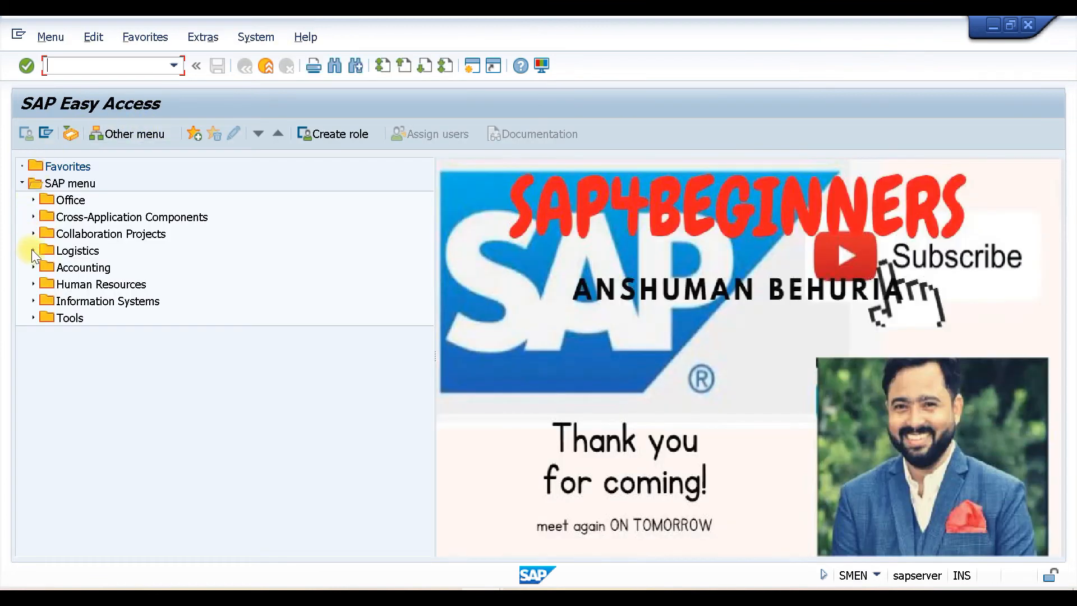
left_click(33, 250)
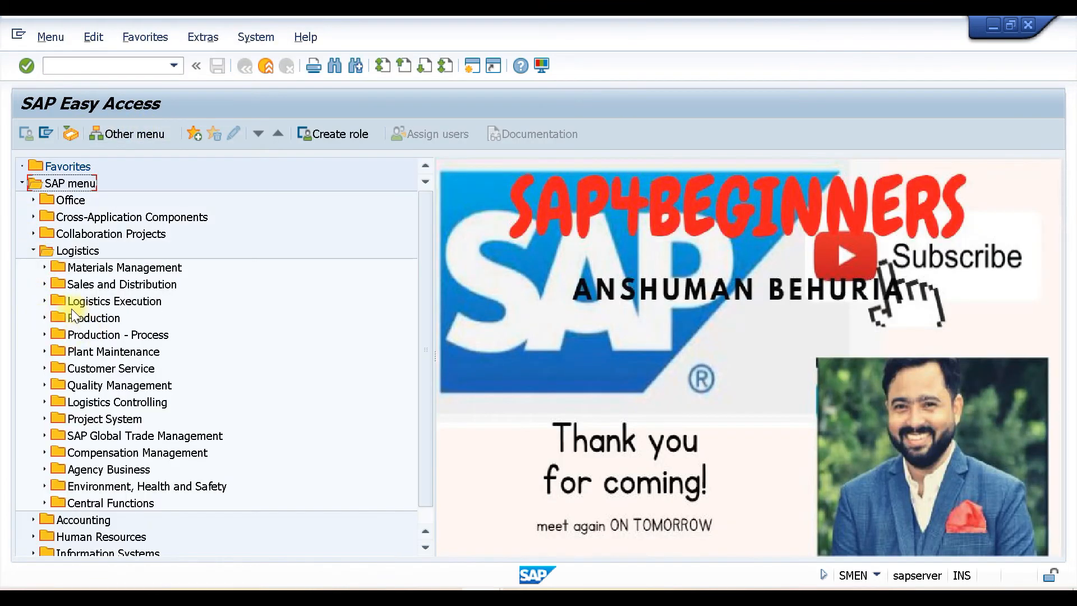
left_click(45, 301)
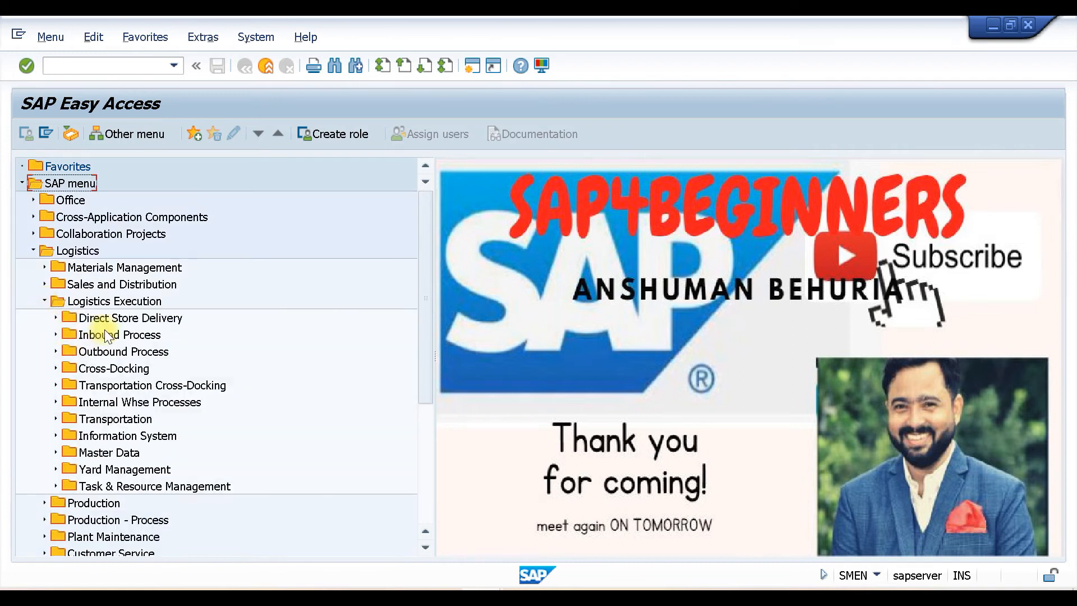
left_click(51, 399)
scroll(190, 312, "down", 2)
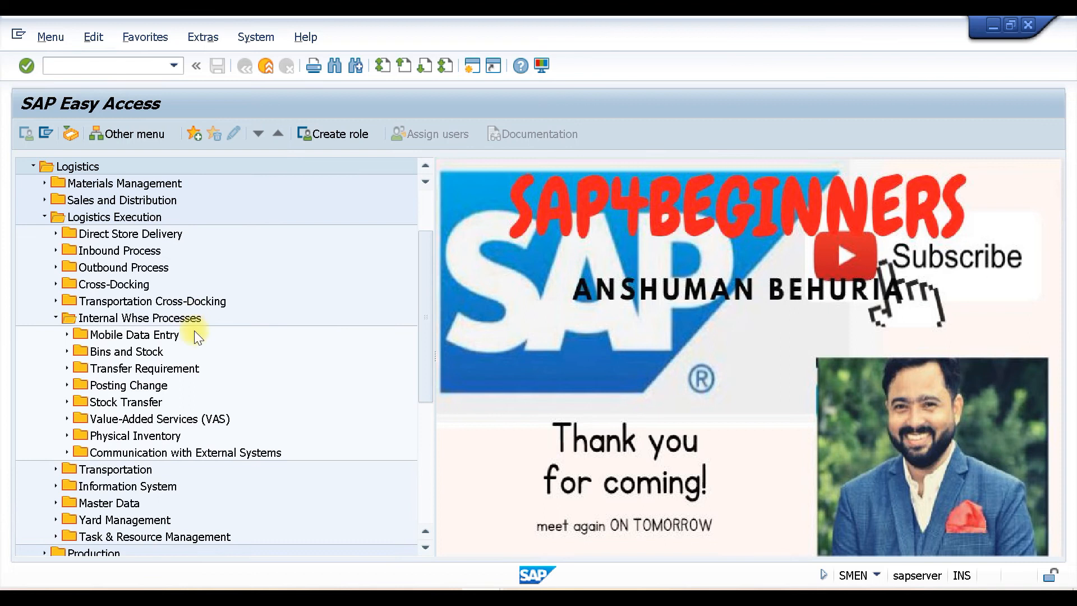
- Open the Stock Transfer function for creating a transfer order from the stock list (LT10)
left_click(67, 402)
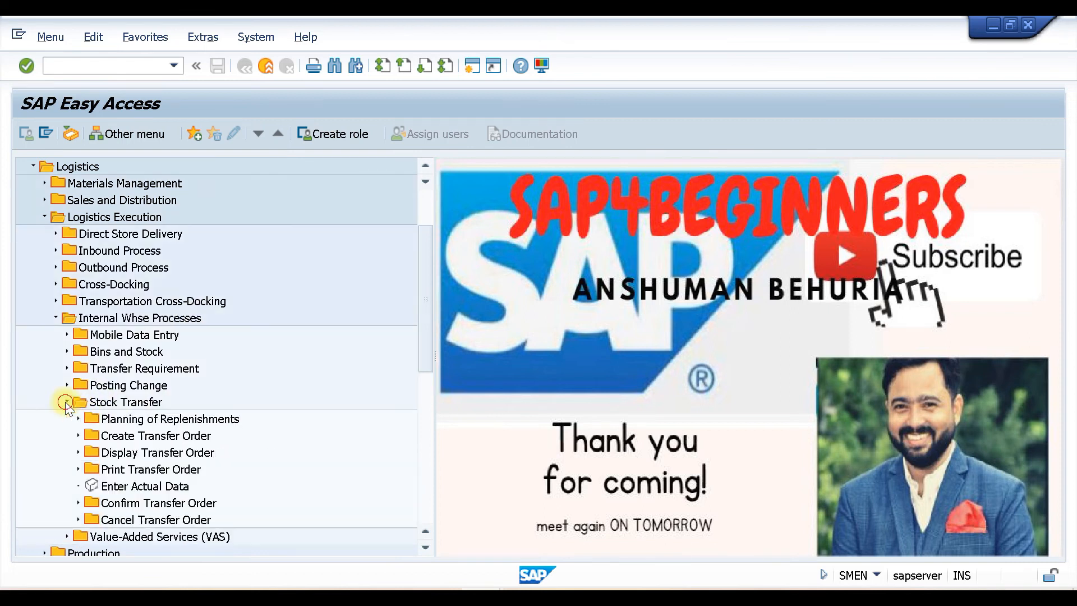
scroll(250, 281, "down", 2)
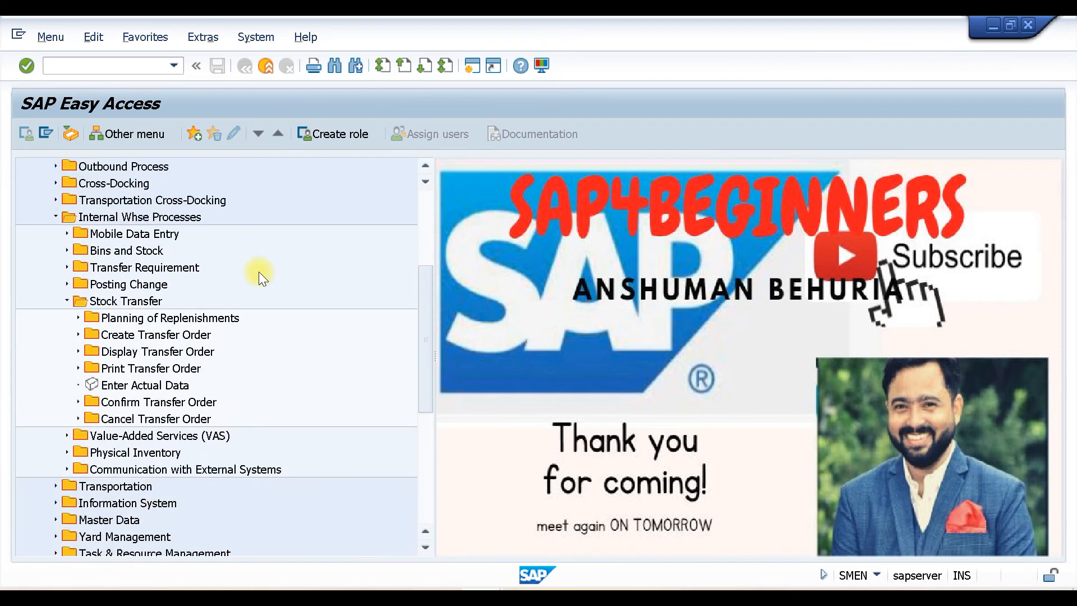
left_click(78, 335)
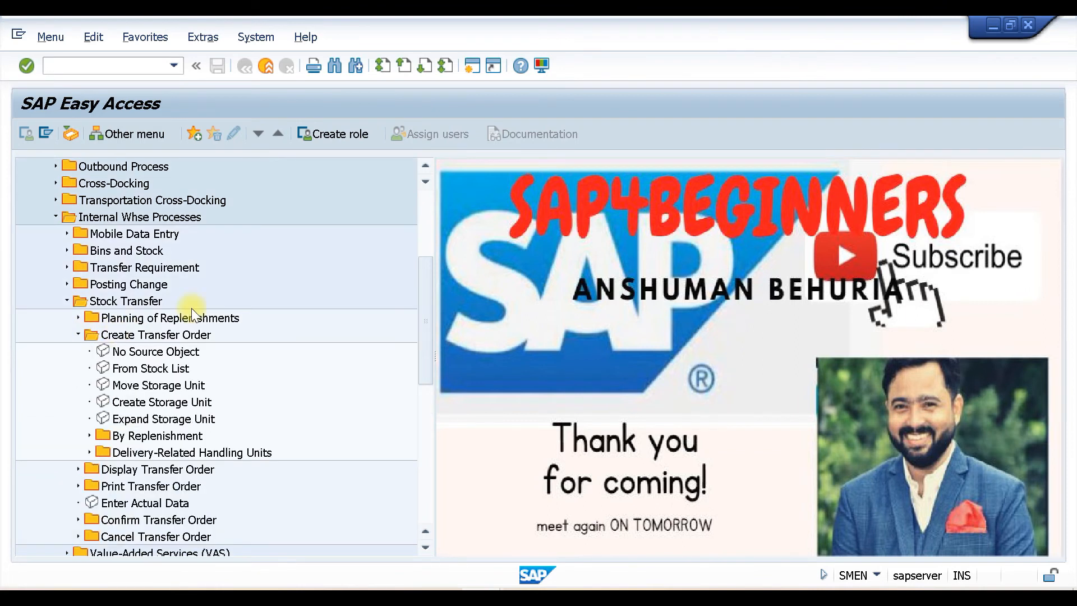
scroll(257, 286, "down", 1)
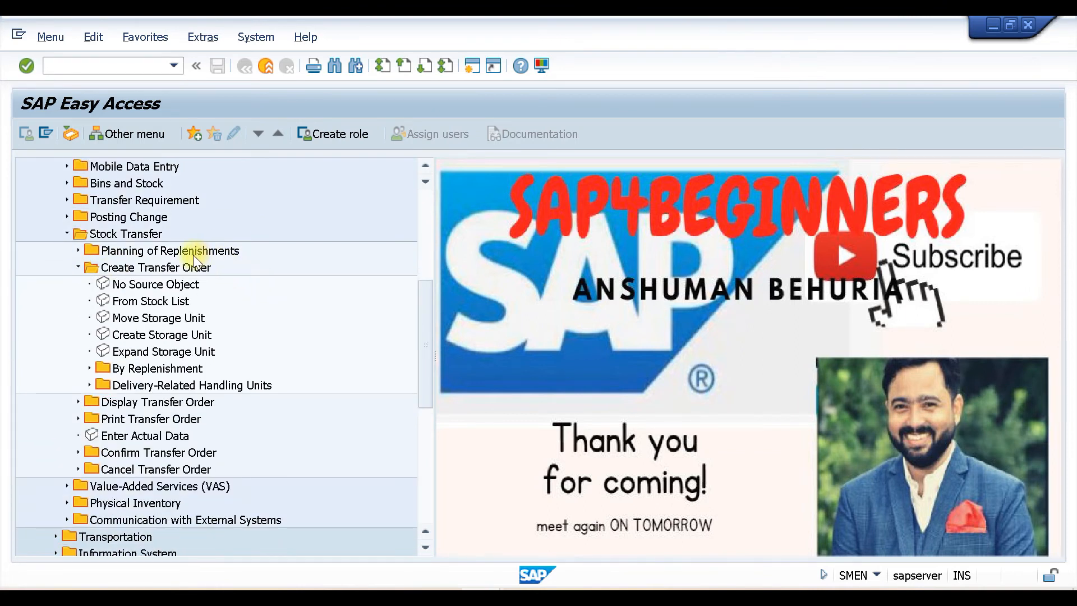
left_click(103, 306)
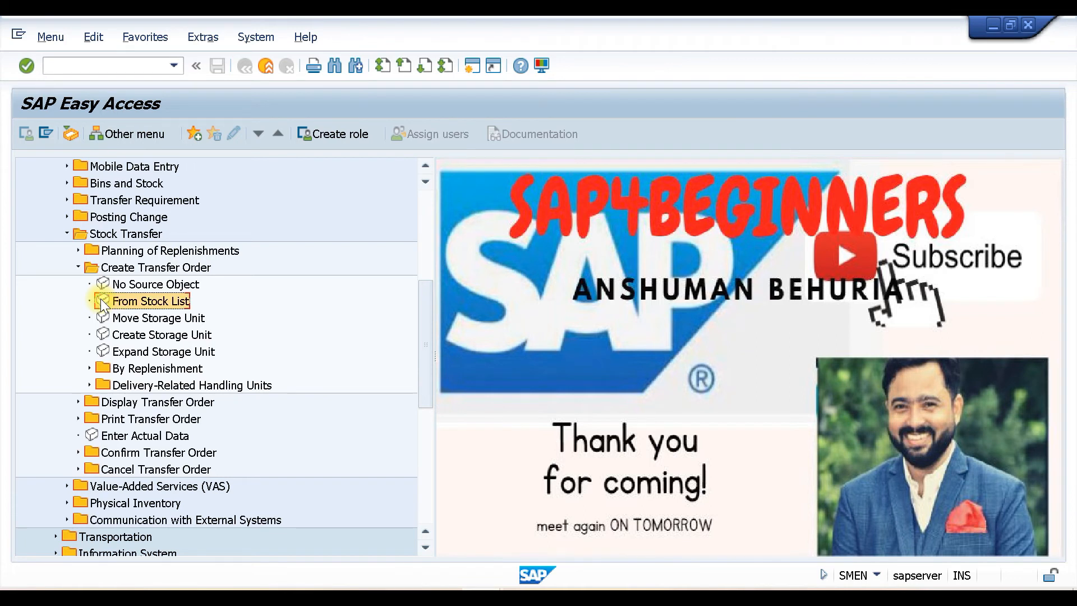
double_click(103, 306)
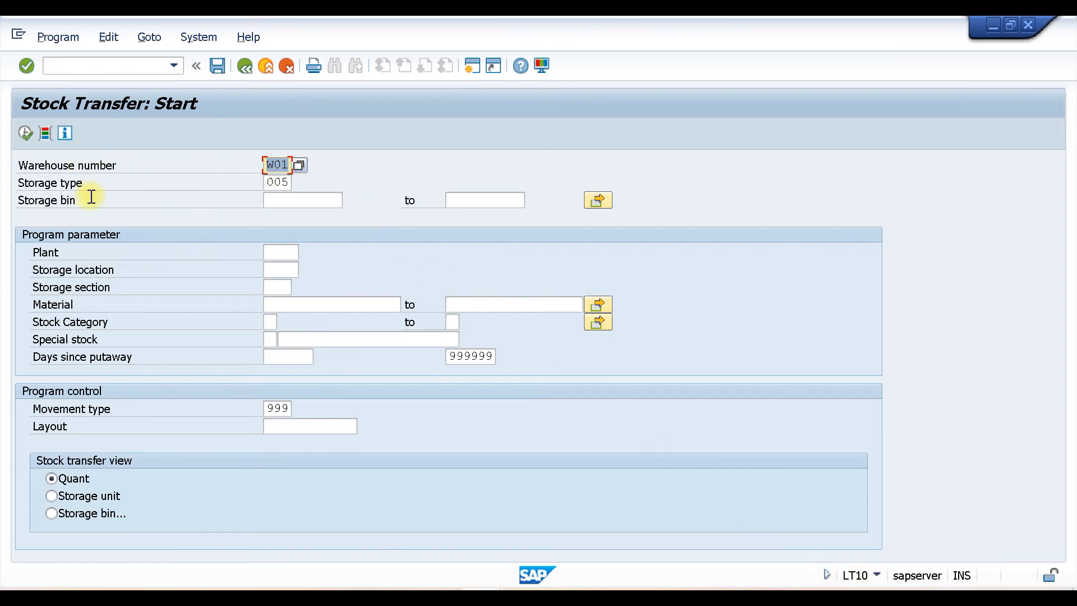
- Run the stock transfer list for warehouse W01, storage type 001, storage bin 01-01-09 and movement type 999
left_click(282, 182)
key("Delete")
type("1")
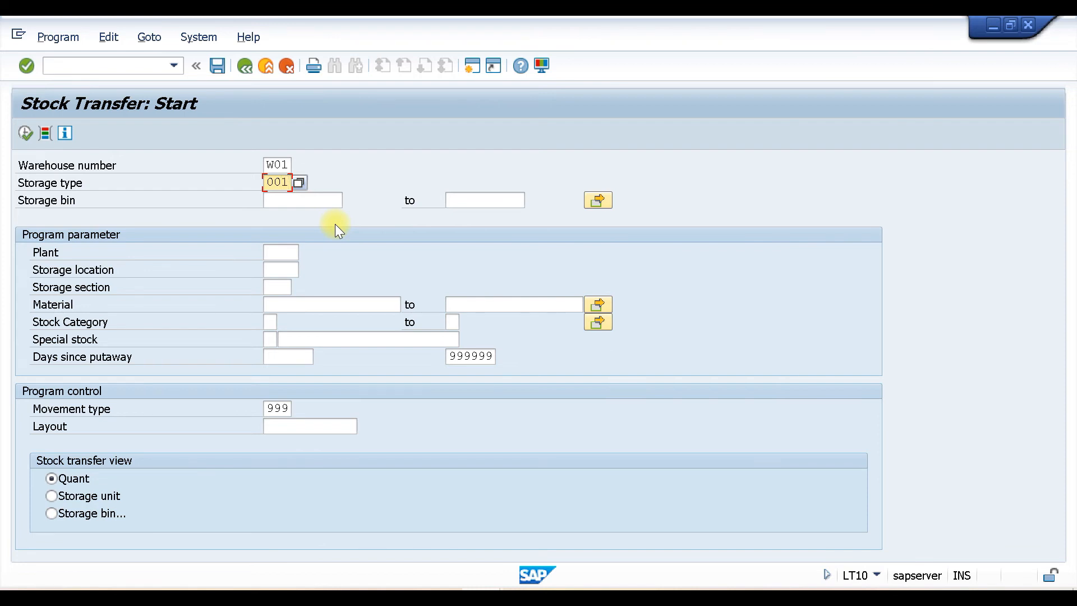
left_click(301, 199)
left_click(349, 201)
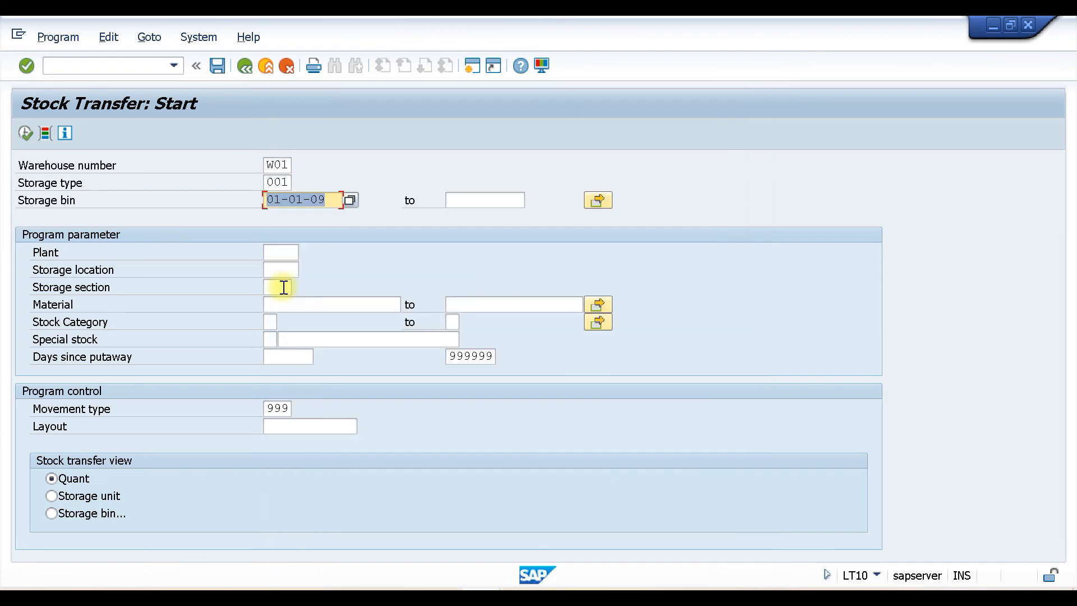
left_click(275, 407)
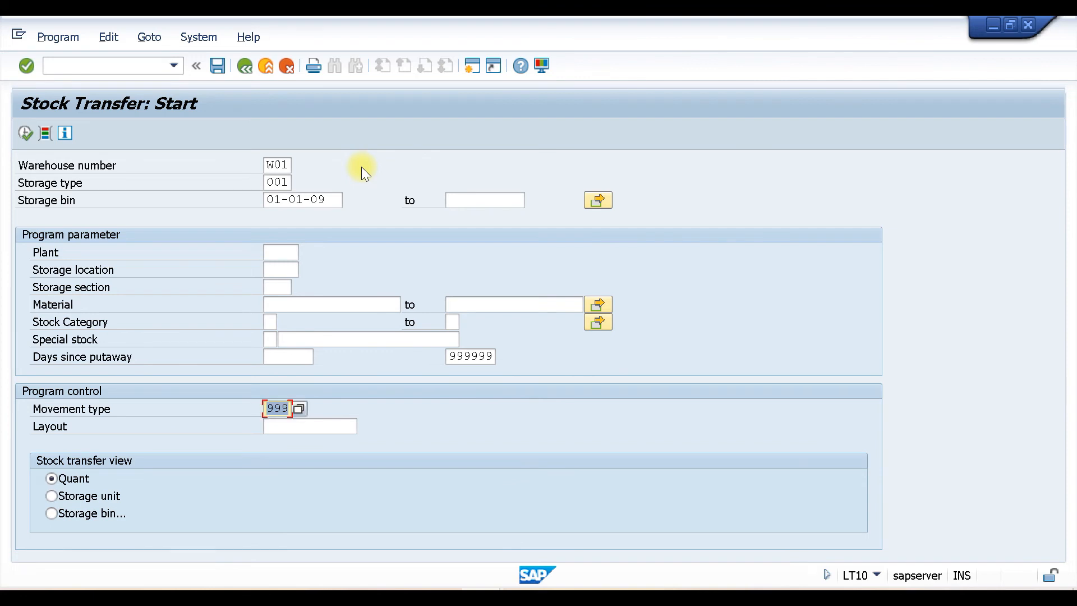
left_click(25, 133)
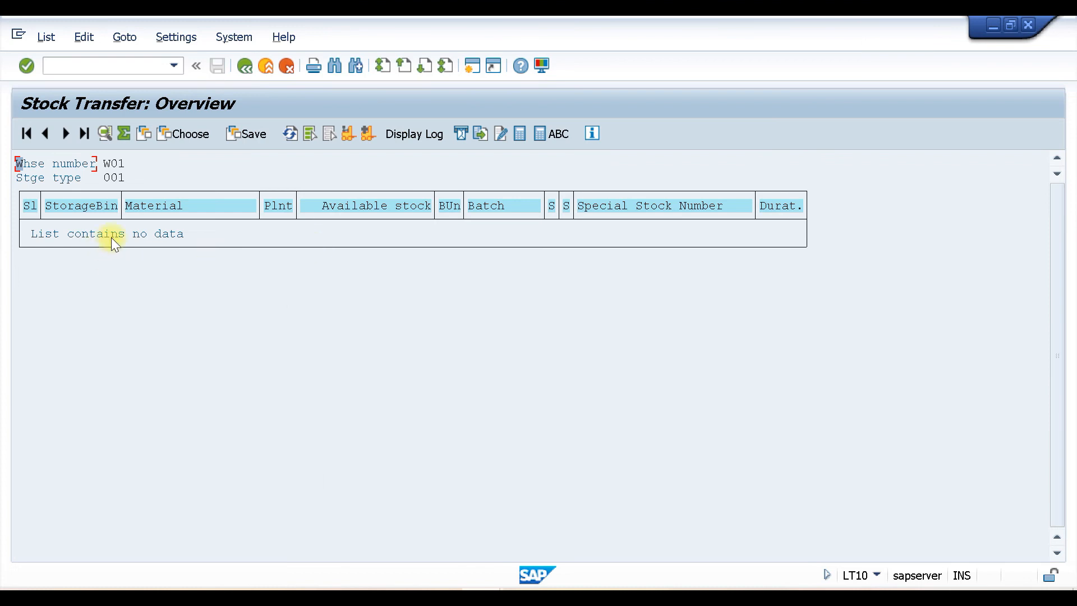
- Leave the stock transfer overview and open the storage bin display transaction LS03N
left_click(244, 65)
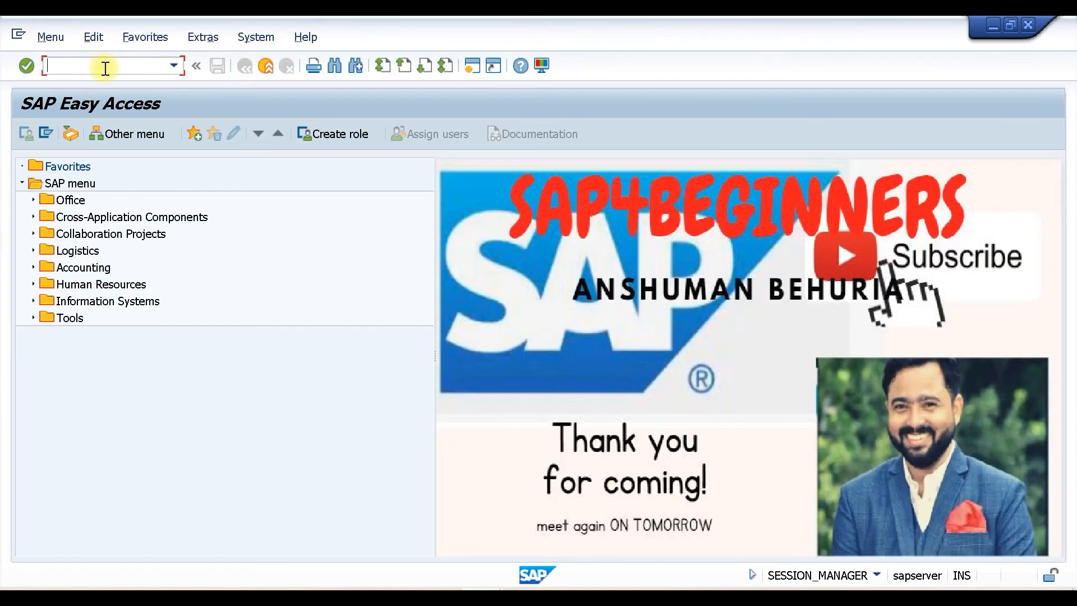
type("LS03N")
key("Return")
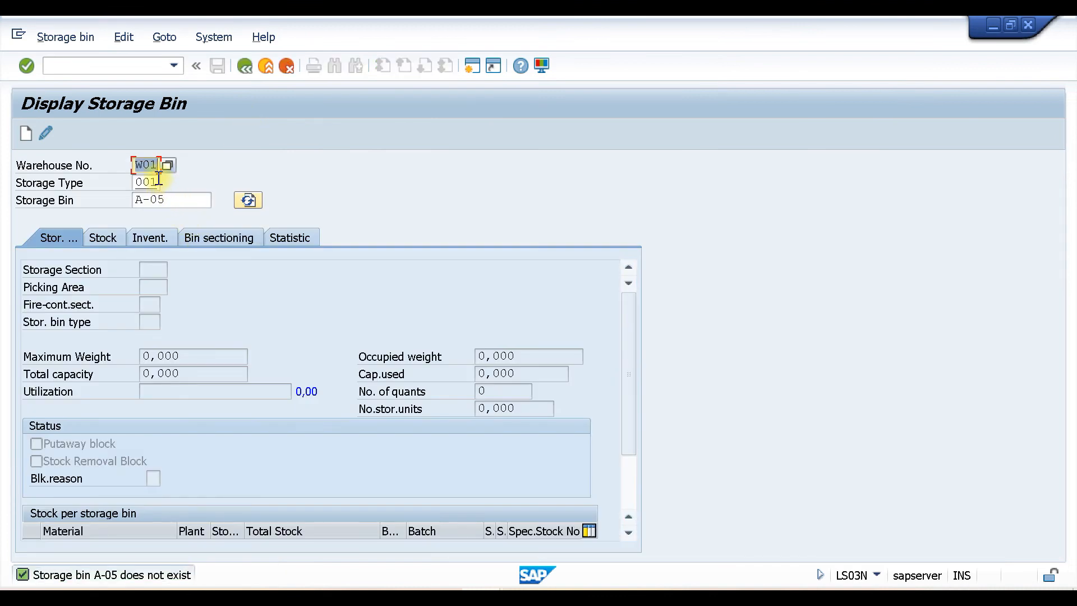
- Display the stock of storage bin 01-01-08 in warehouse W01, storage type 001
left_click(172, 199)
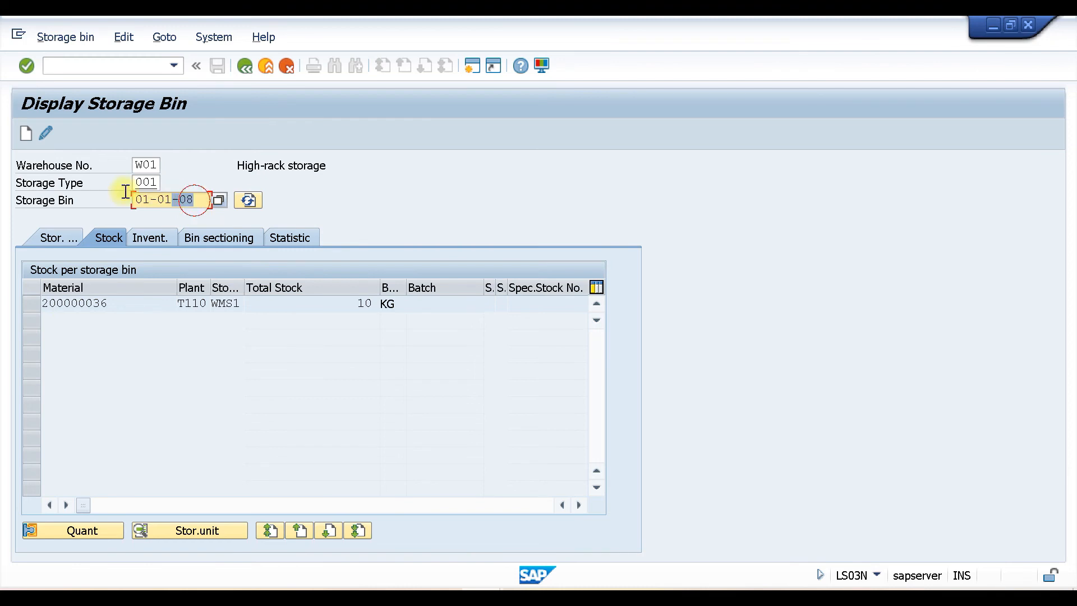
left_click(103, 199)
- Return to the stock transfer selection and run the list for storage bin 01-01-08 in storage type 001
left_click(478, 595)
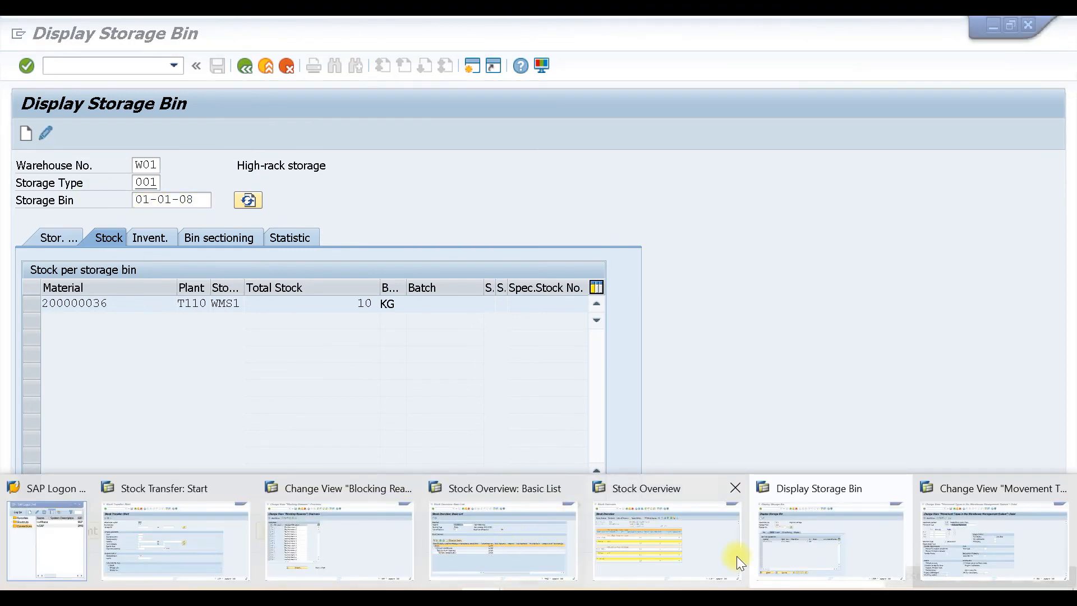
left_click(137, 545)
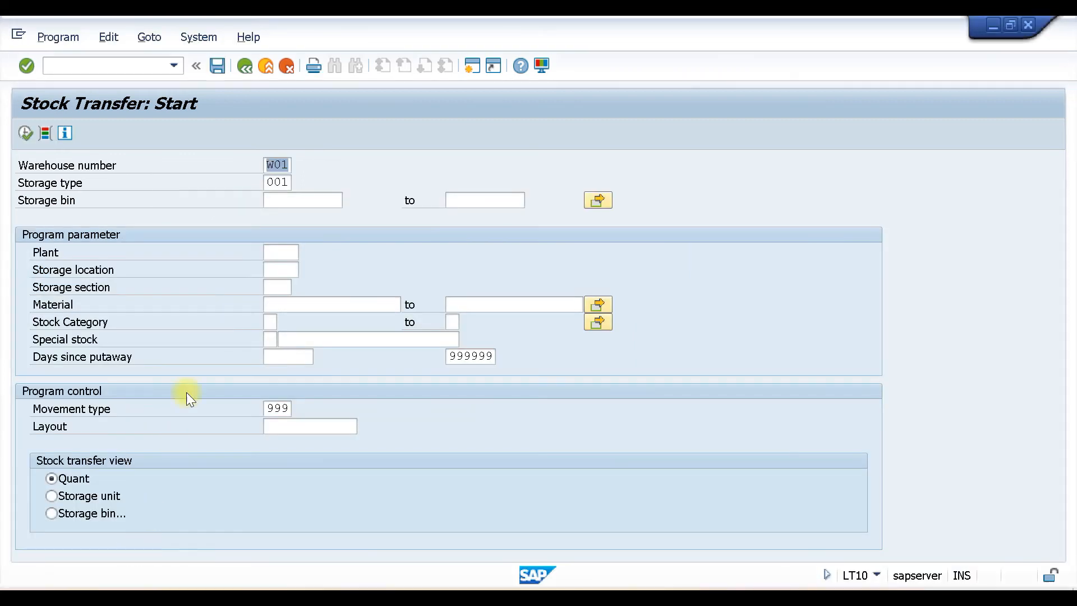
left_click(282, 201)
type("01-01-08")
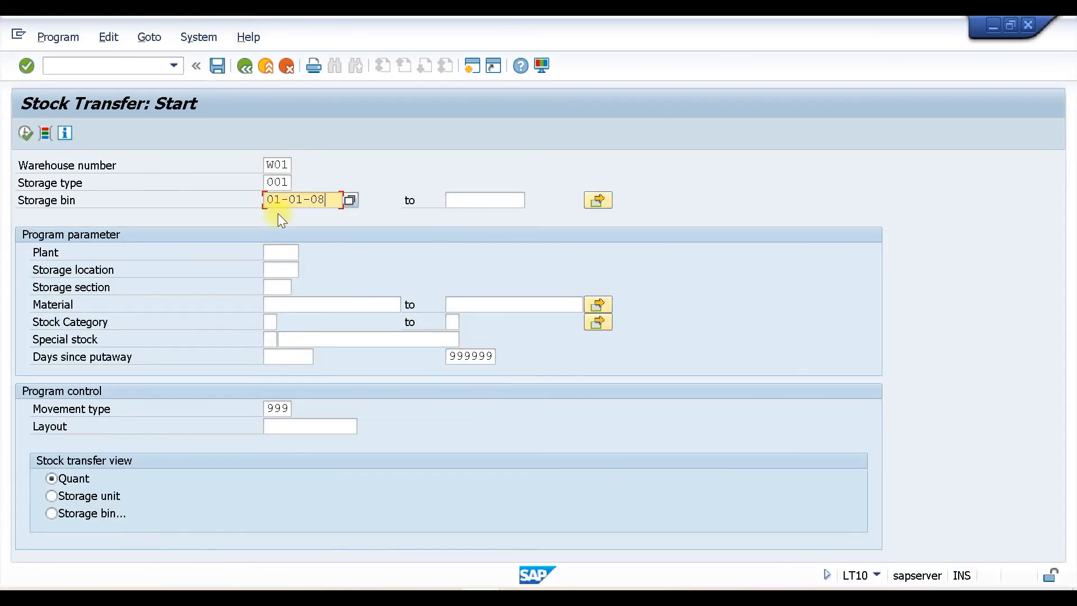
left_click(26, 133)
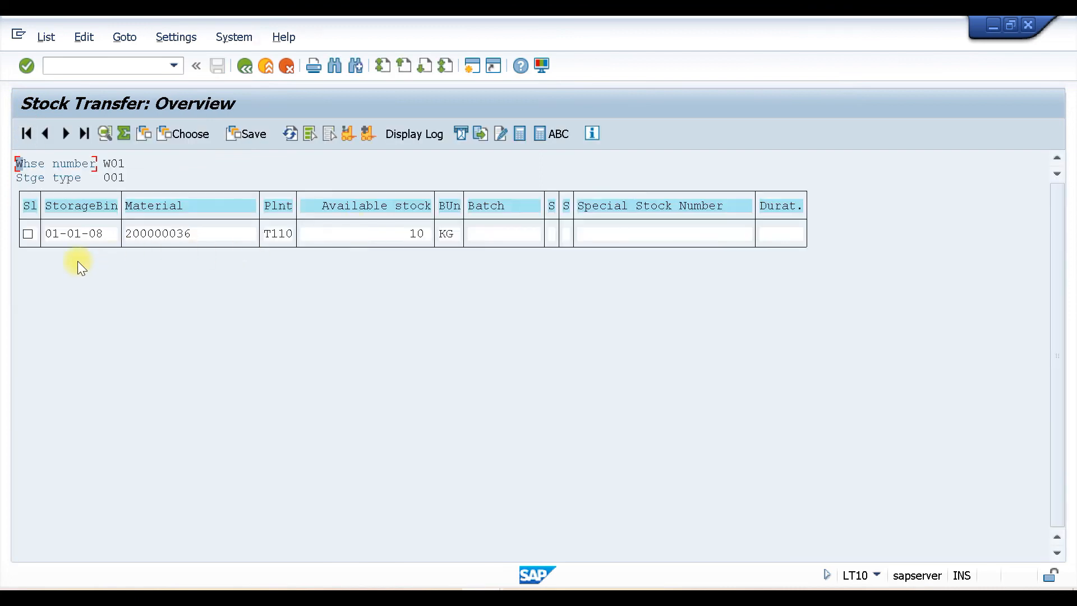
- Select the material 200000036 stock in bin 01-01-08 for background transfer and set the destination storage type to 005
left_click(27, 237)
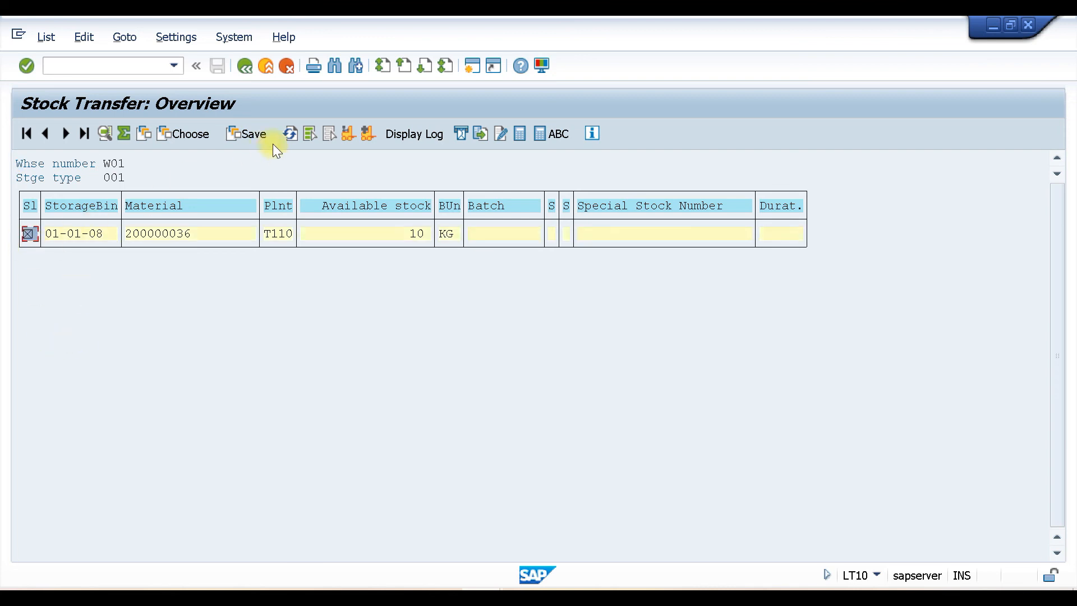
left_click(369, 133)
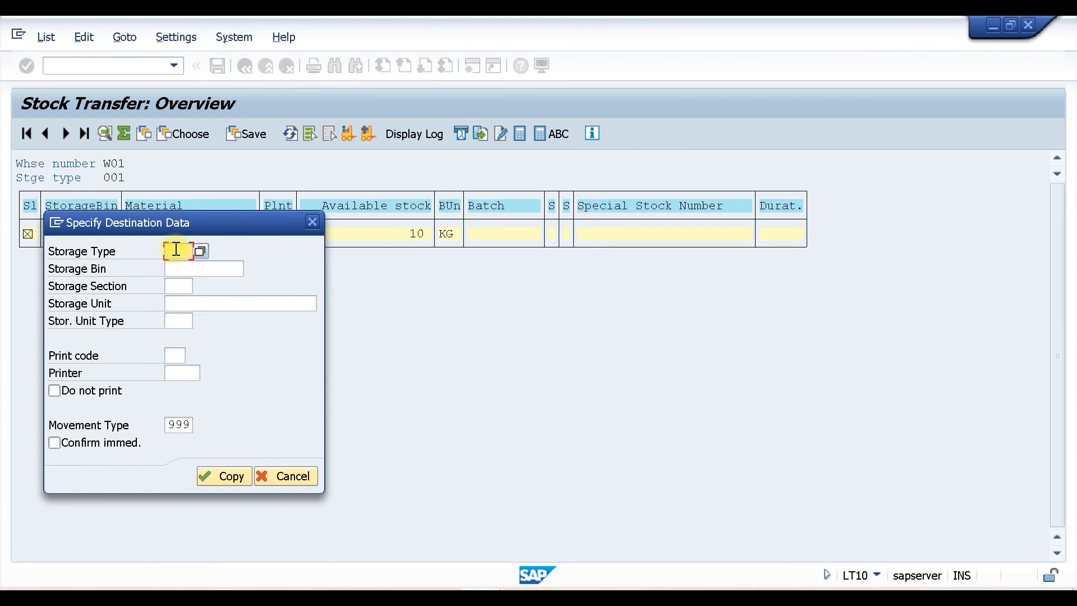
type("005")
key("Tab")
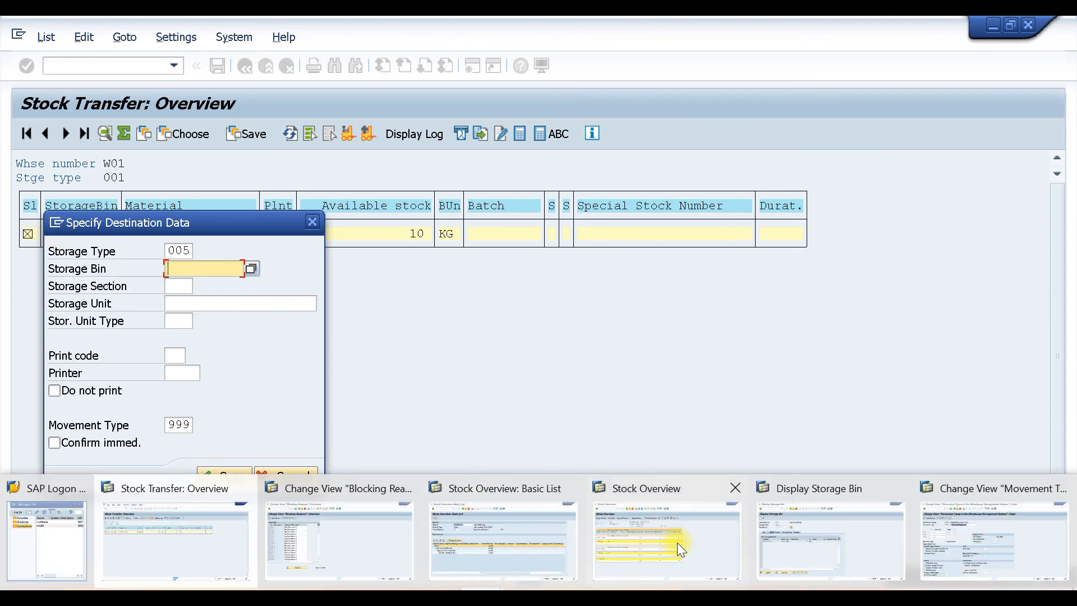
- Check the material's warehouse stock overview and search for empty destination bins in warehouse W01, storage type 005, storage section 001
left_click(678, 544)
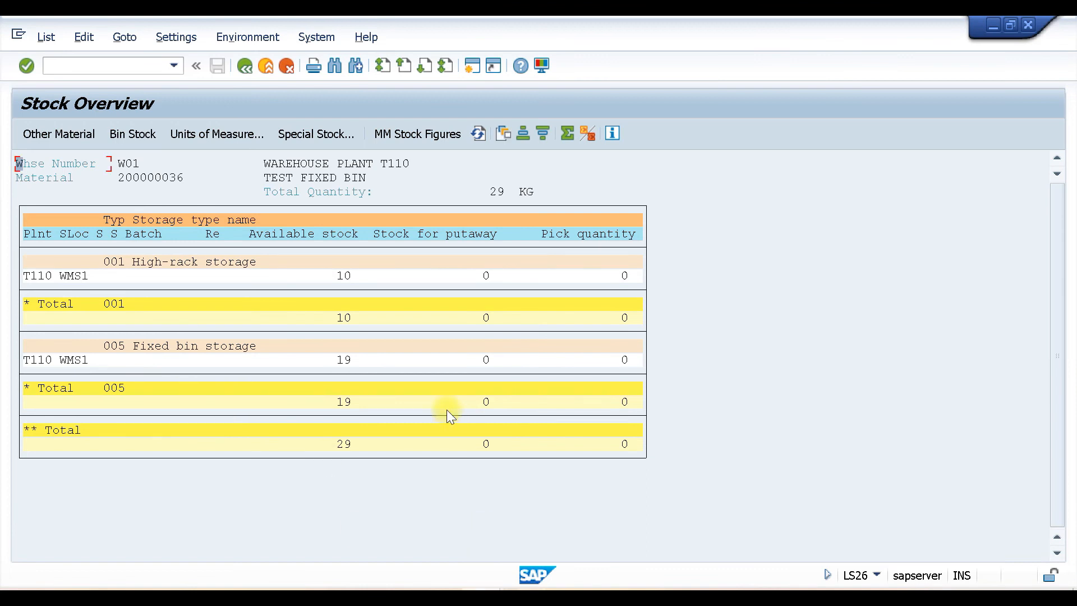
key("alt+Tab")
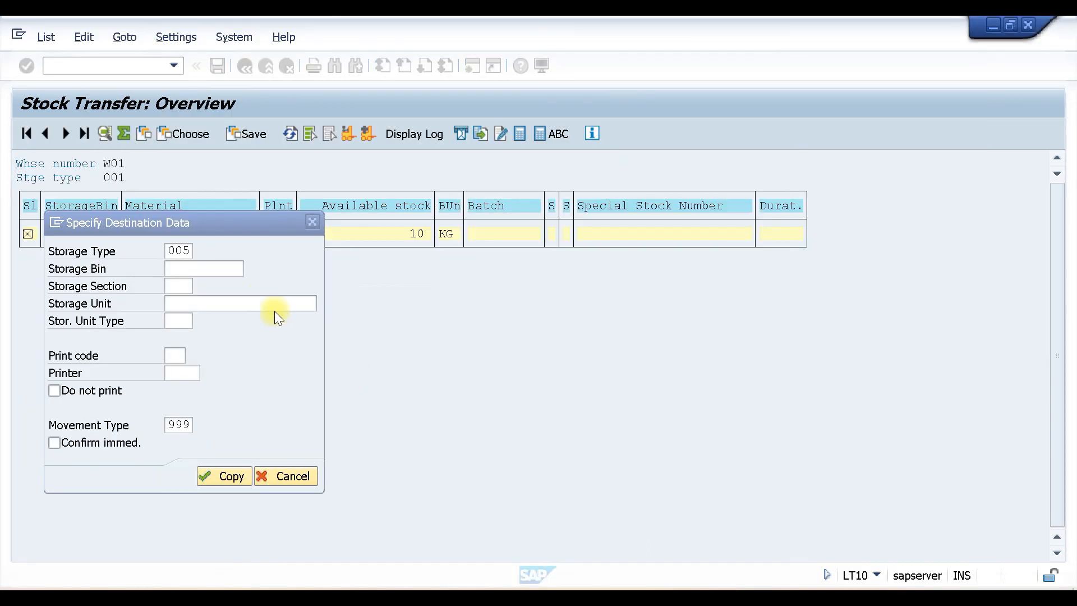
left_click(181, 267)
left_click(251, 268)
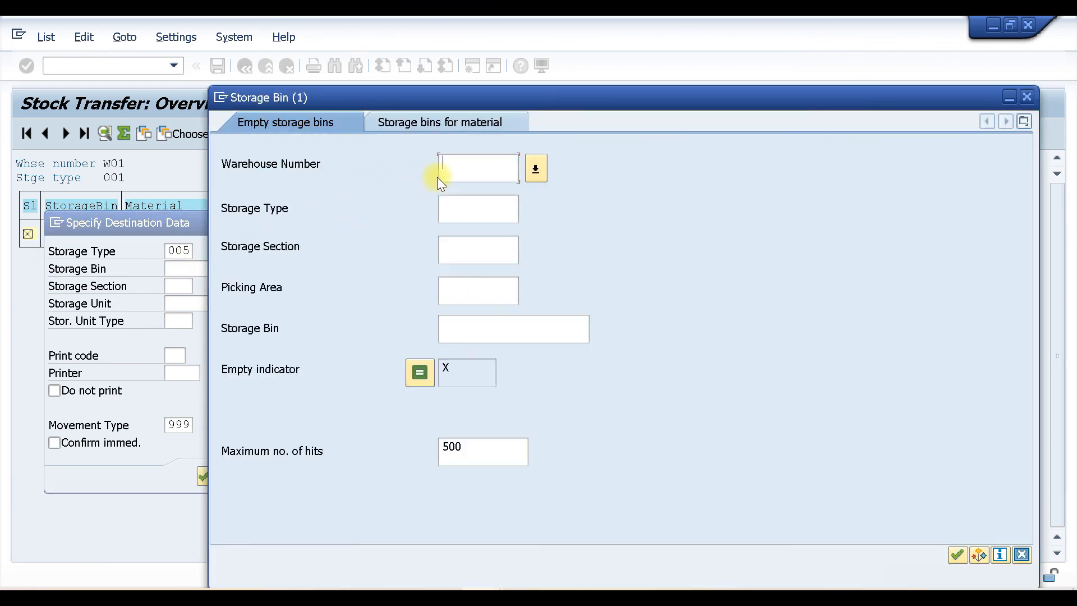
type("W01")
key("Tab")
type("005")
key("Tab")
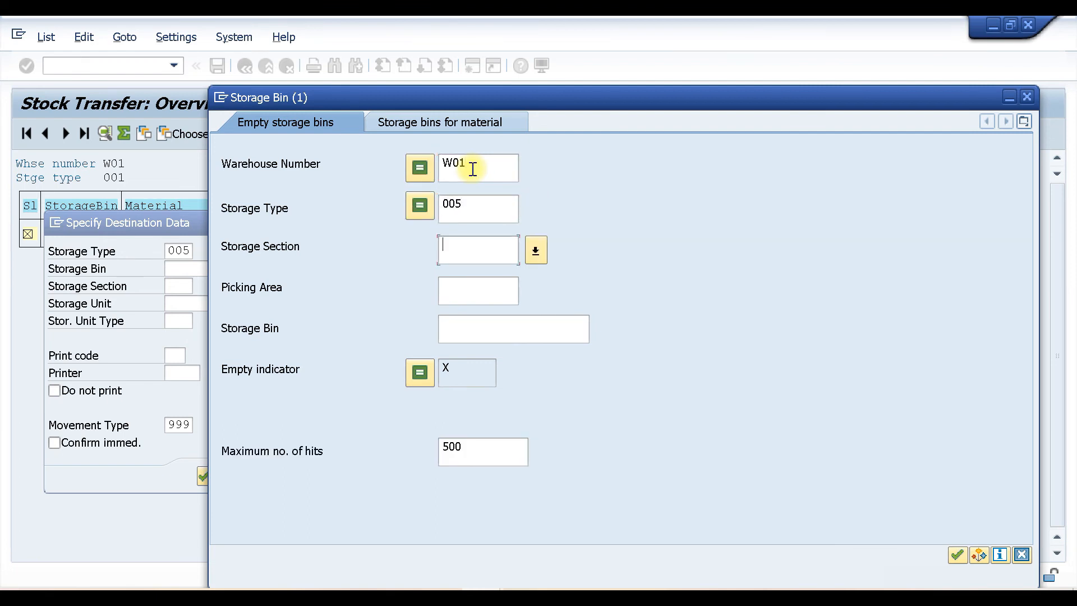
type("001")
left_click(957, 554)
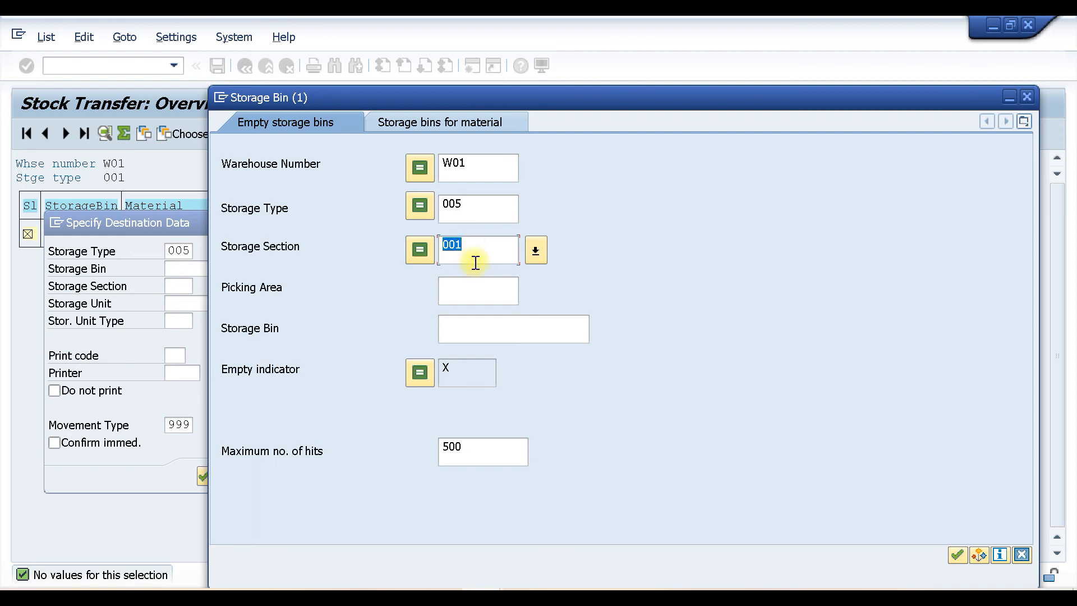
- Repeat the empty bin search without a storage section and close the search
key("BackSpace")
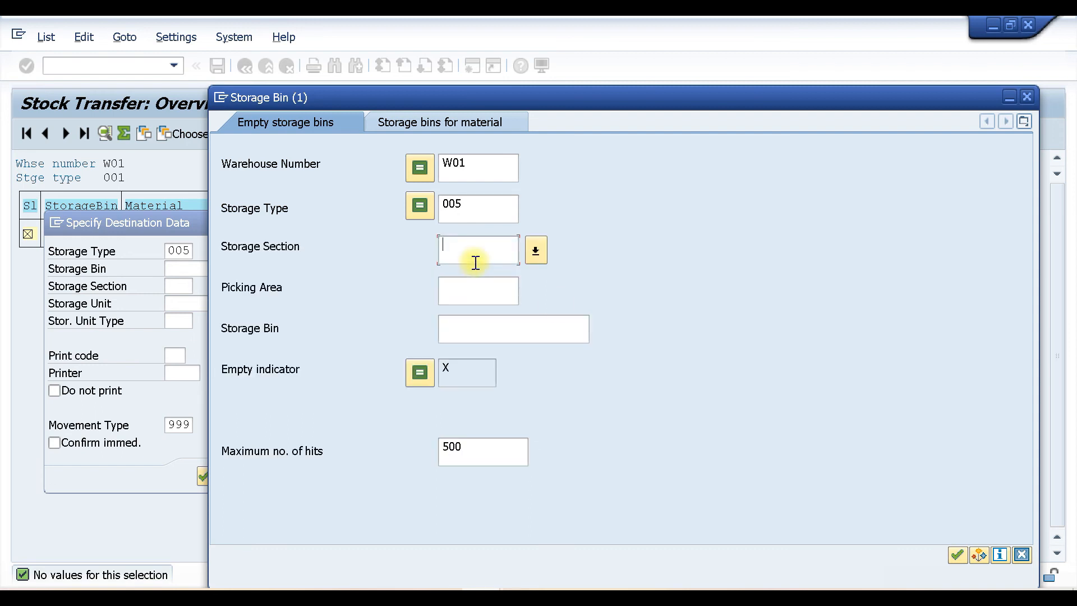
left_click(957, 554)
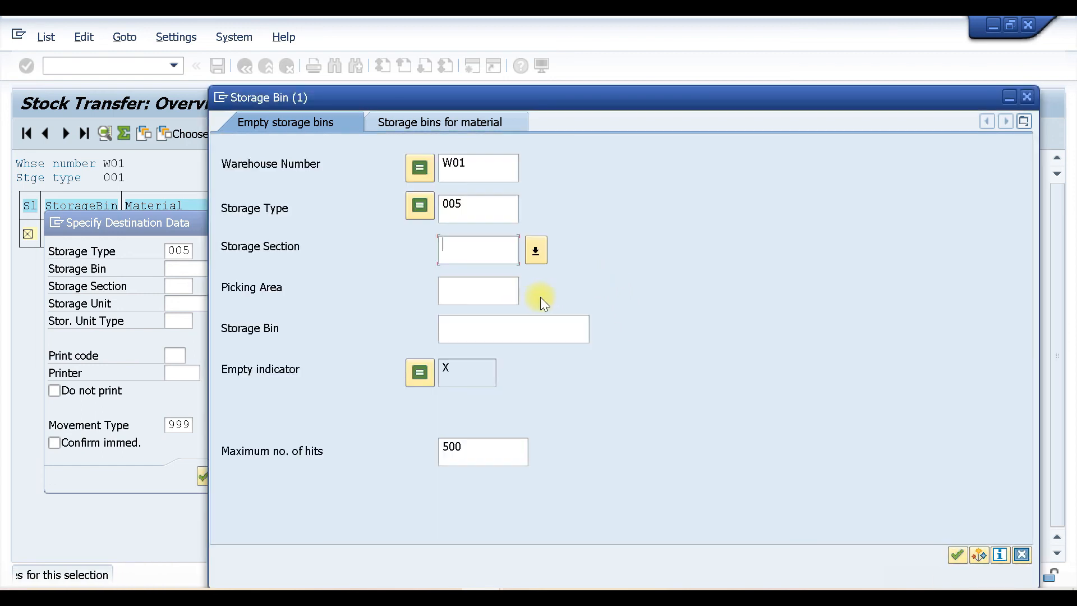
left_click(1026, 97)
- Create the transfer order to storage type 005 with the destination bin left blank and display the order from the log
left_click(176, 270)
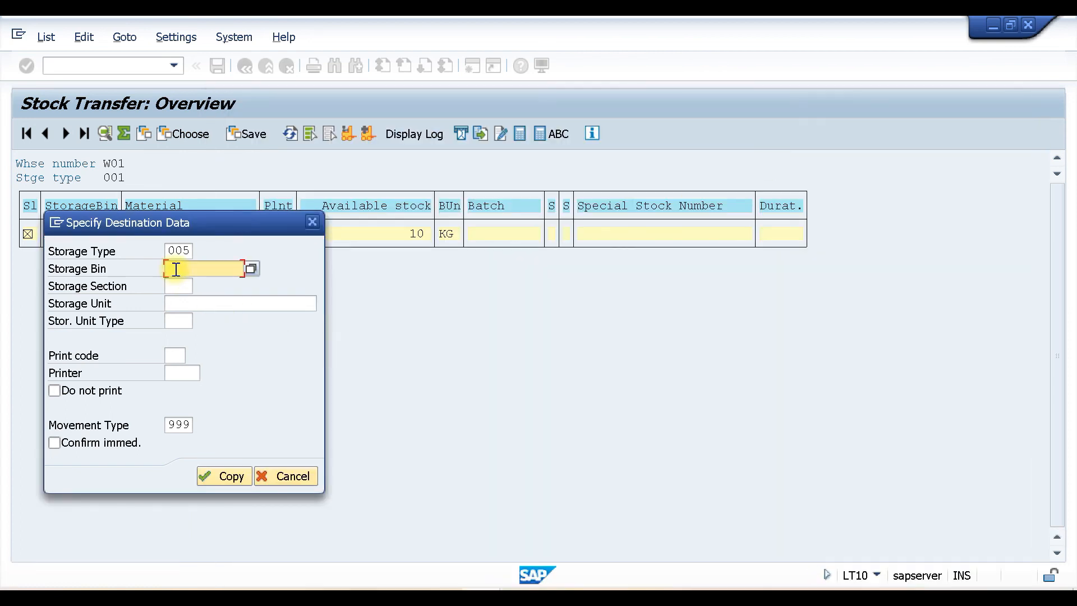
key("Return")
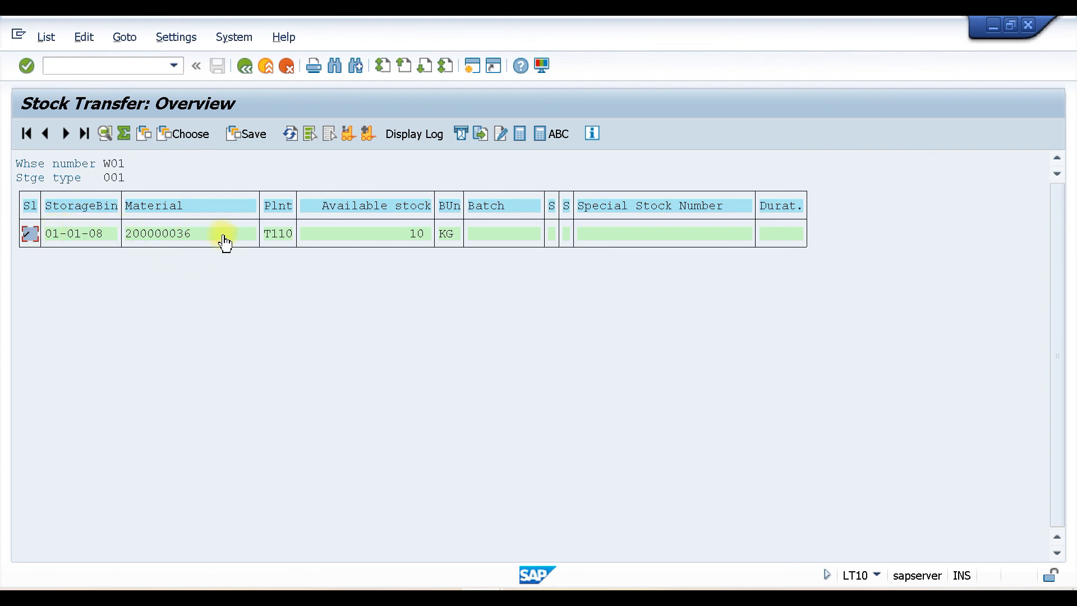
left_click(416, 133)
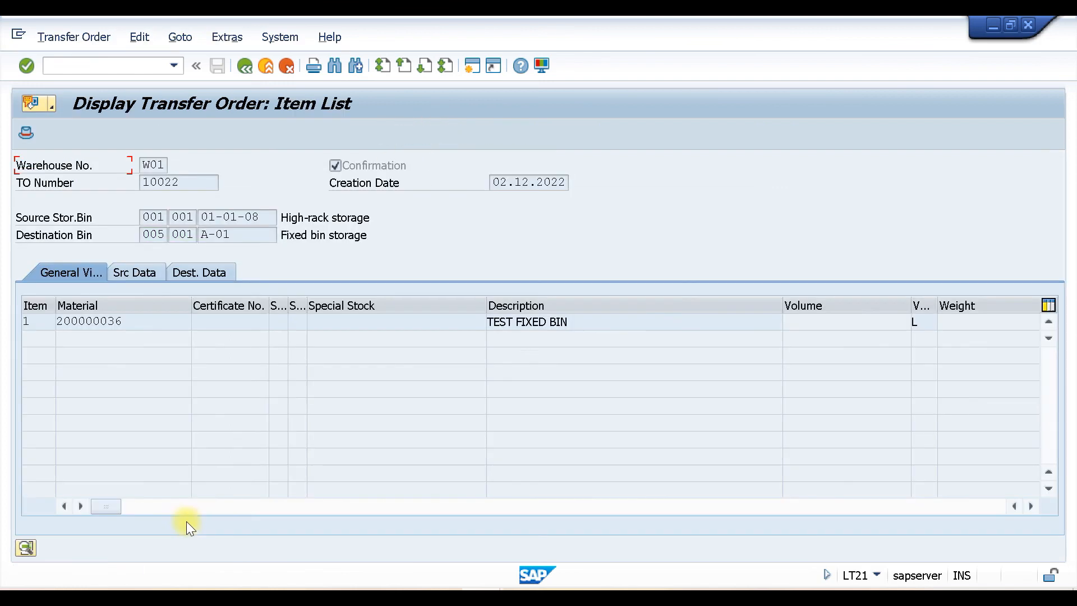
- Examine the transfer order's number, source storage bin and destination bin
left_click_drag(187, 180, 103, 180)
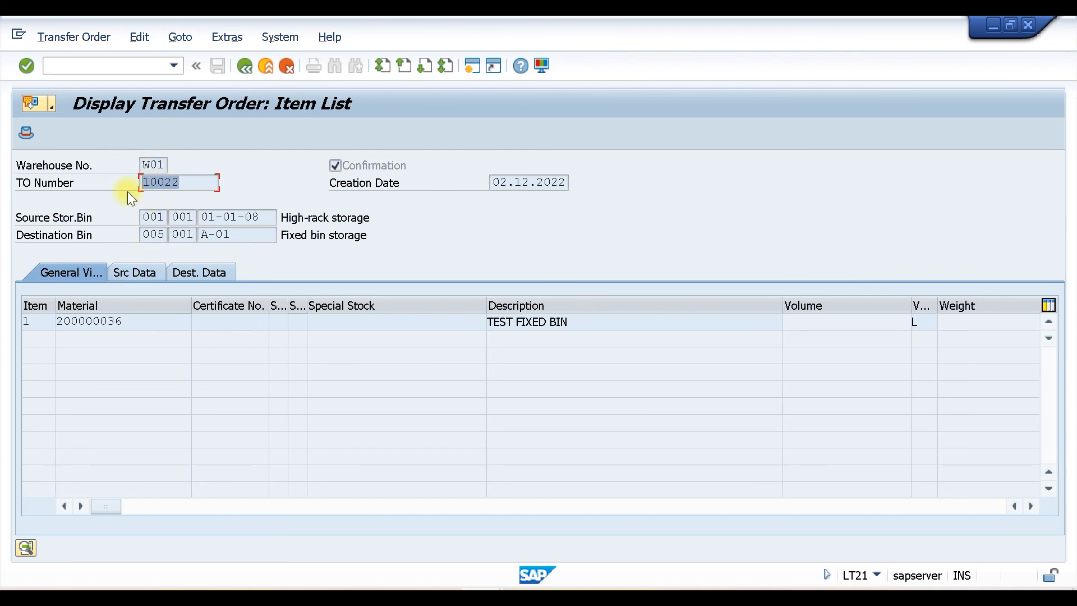
left_click_drag(144, 217, 209, 217)
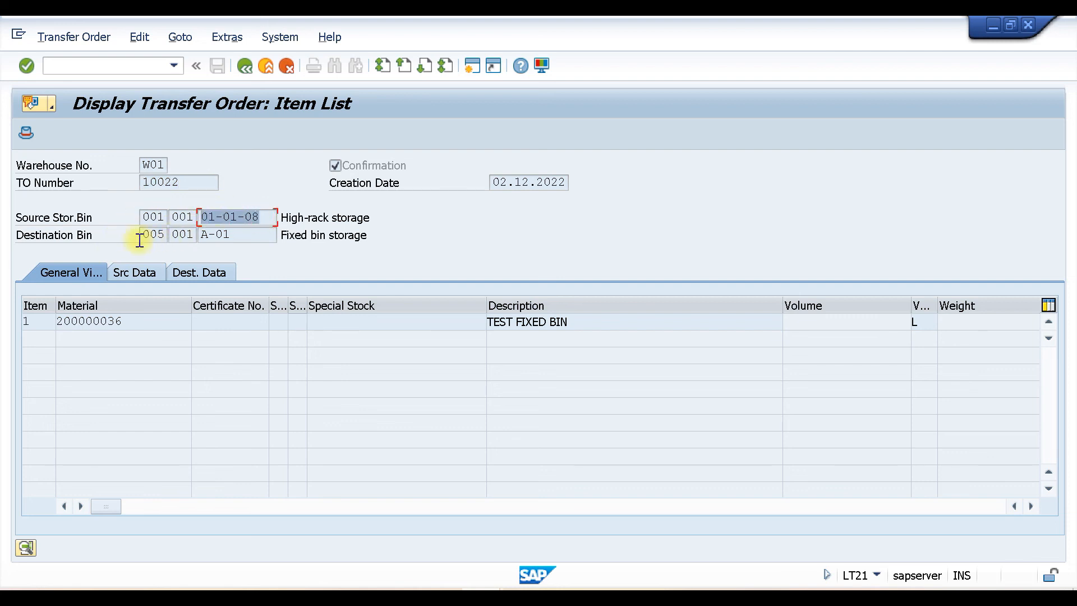
left_click_drag(142, 233, 224, 239)
key("Tab")
key("Tab")
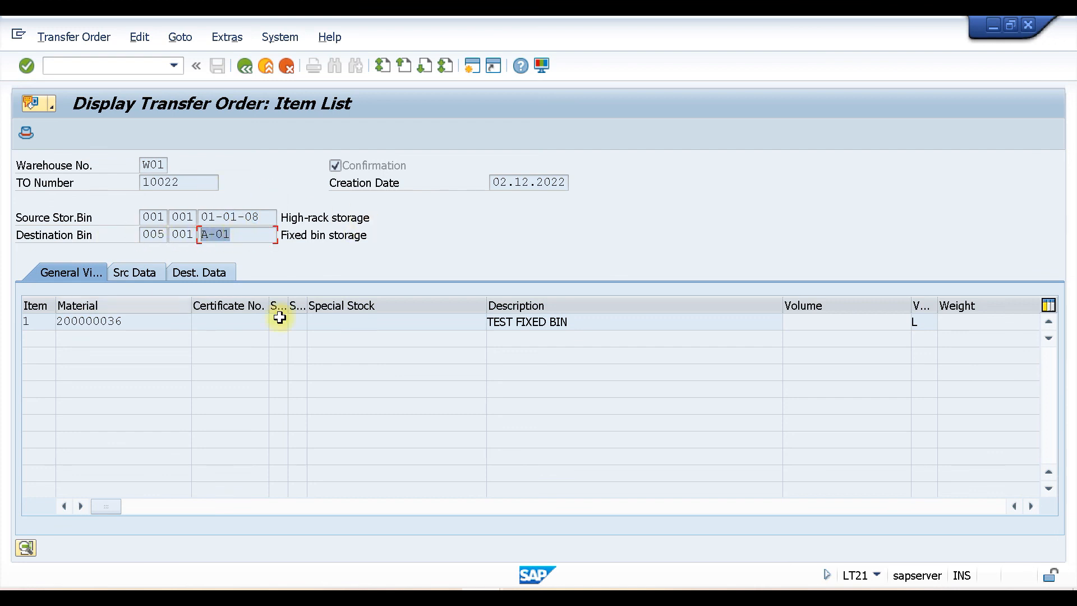
- Switch to the warehouse stock overview for material 200000036 and refresh its stock figures
left_click(487, 597)
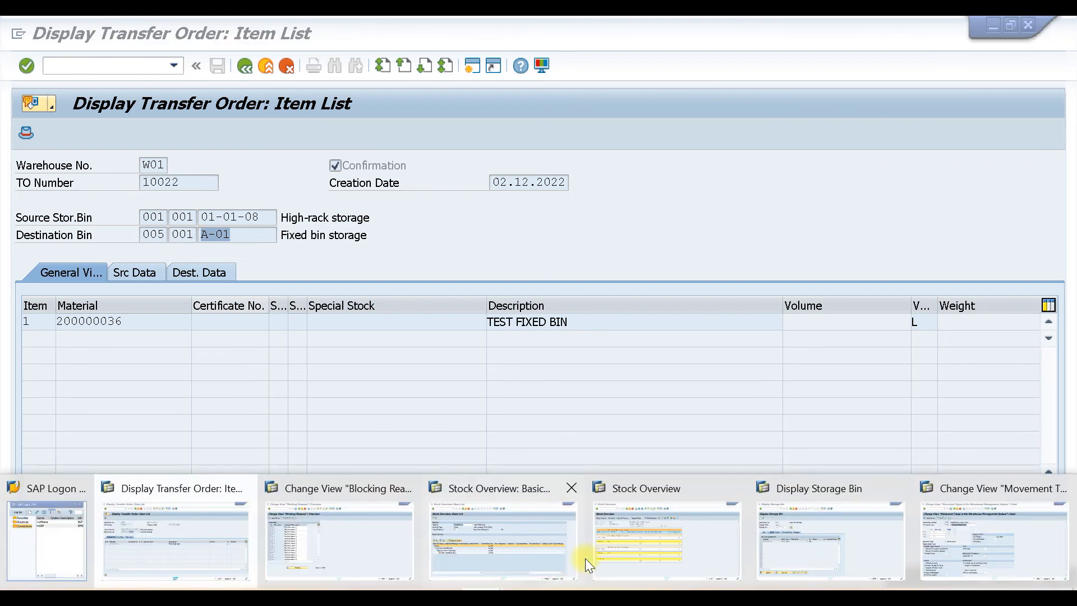
left_click(648, 540)
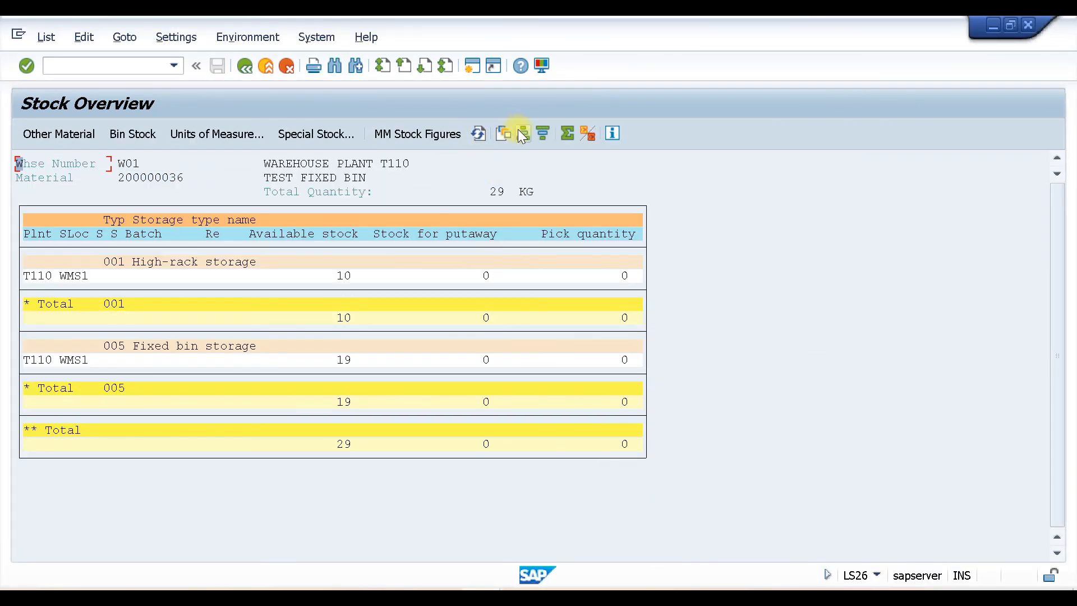
left_click(475, 132)
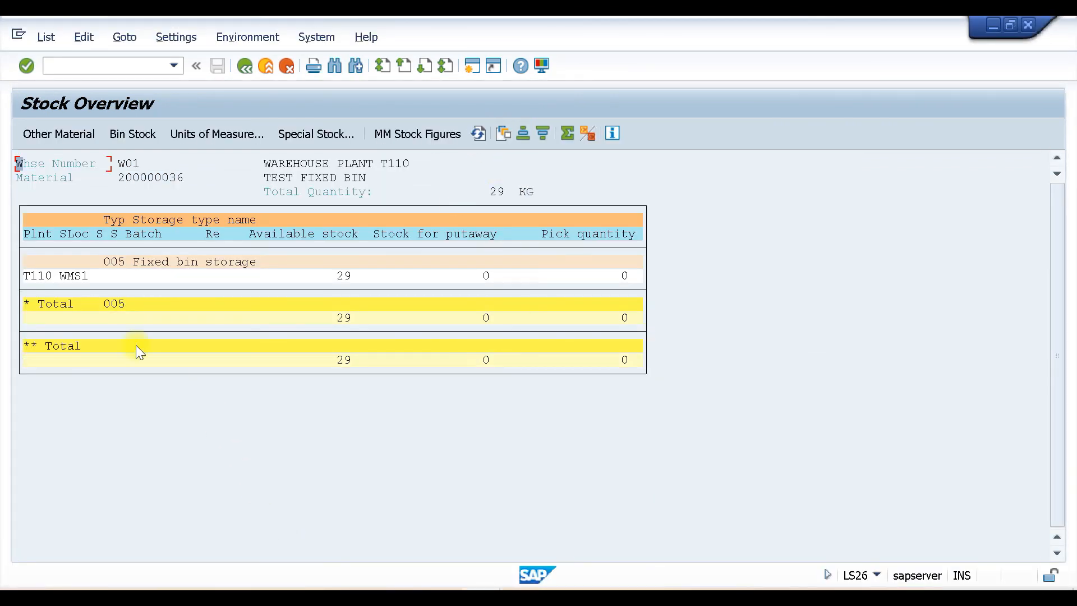